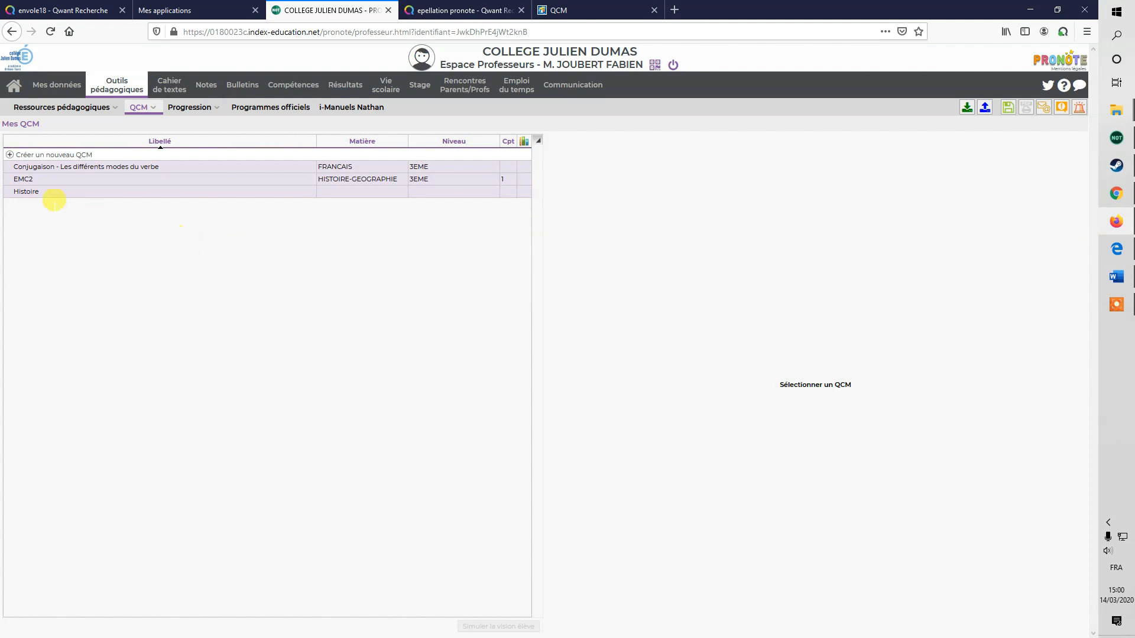
Create a new QCM named "Habiter la ville"
click(9, 156)
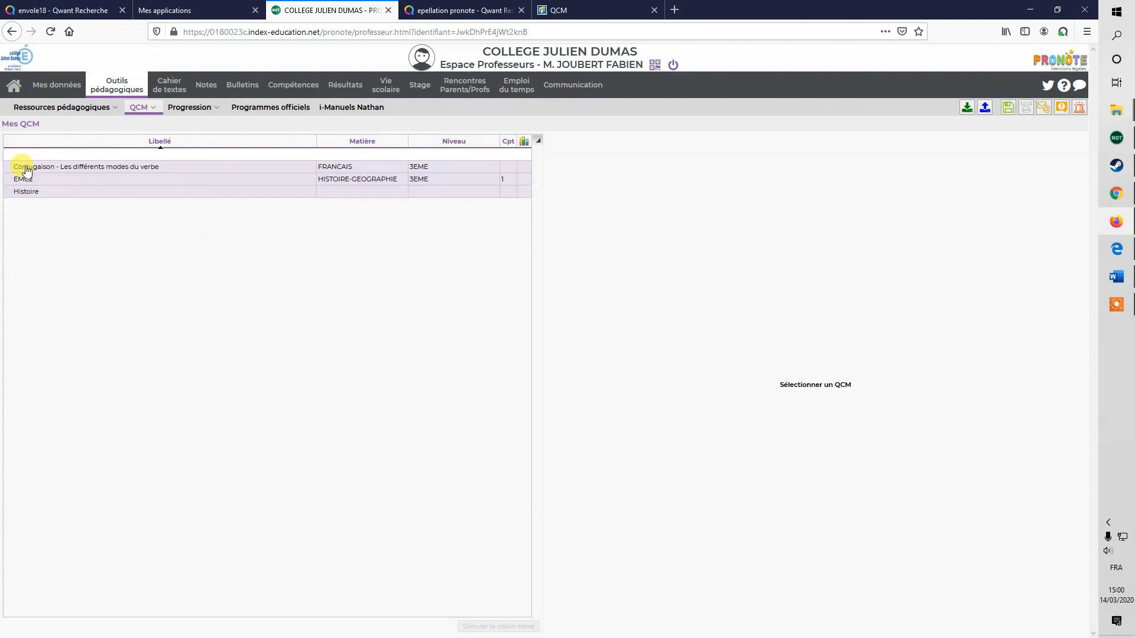
click(9, 155)
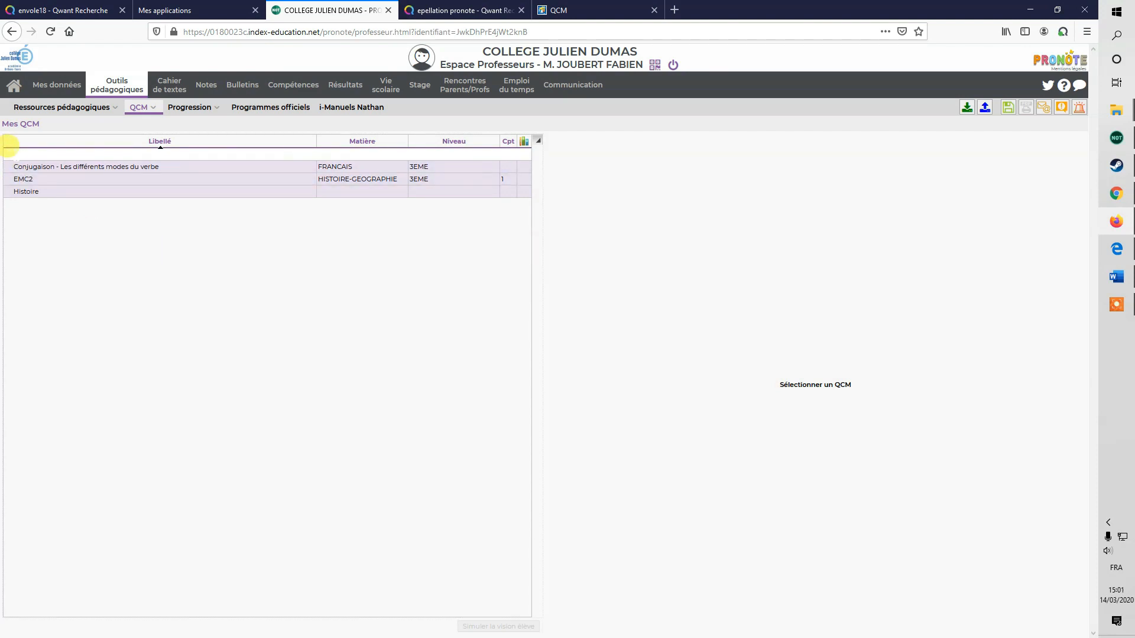
text(Habiter la ville)
key(Return)
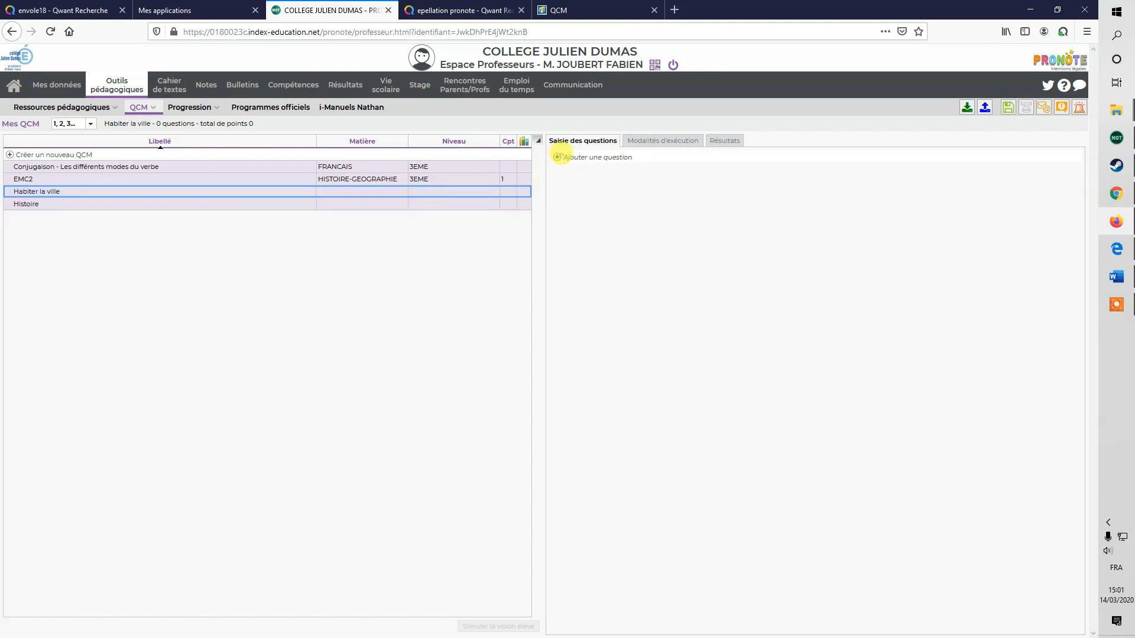
Add a "Choix unique" question to the QCM and title it "Je fais bilan des études de cas travaillées"
click(557, 157)
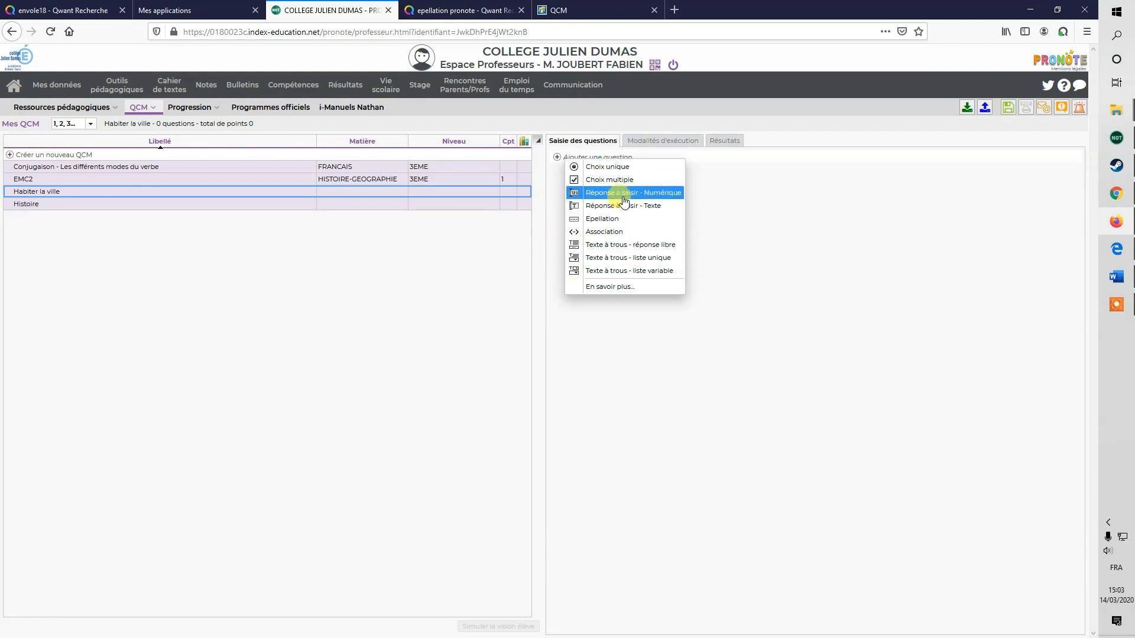
click(613, 167)
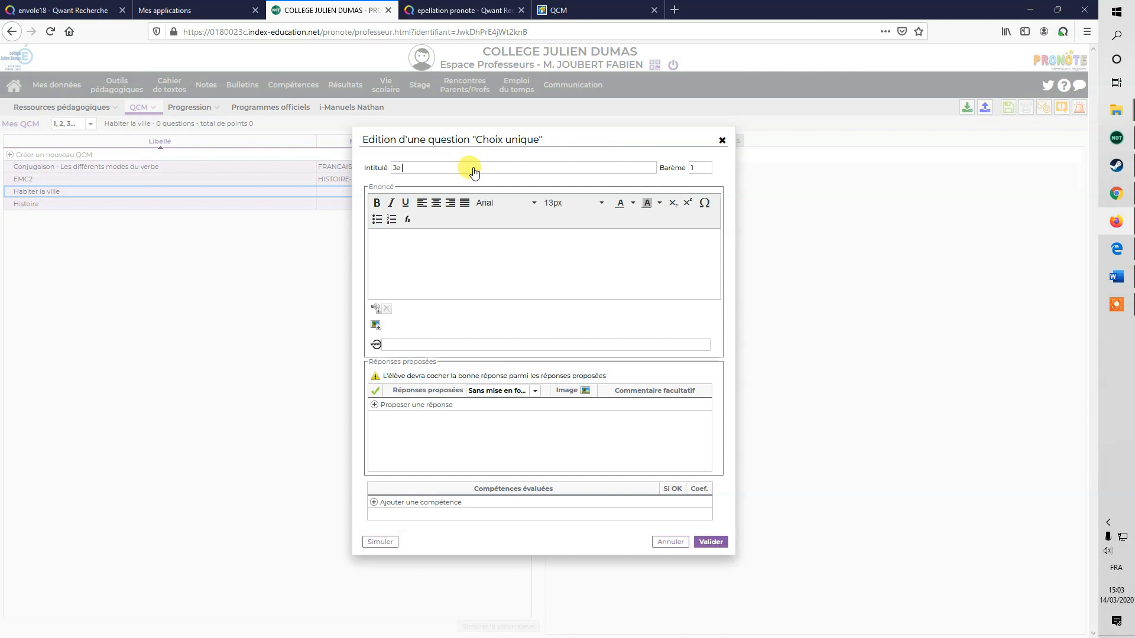
text(ilan des études de cas travaillées)
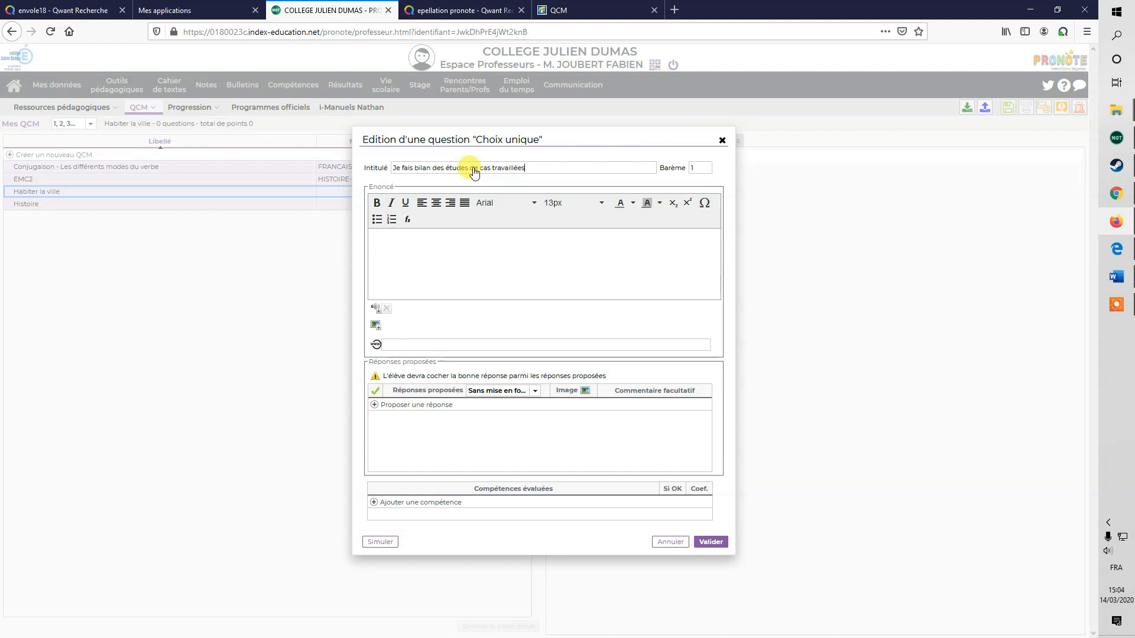
Enter the question statement "Quelle ville a été étudiée à partir des documents de la fiche 1 ?"
click(413, 234)
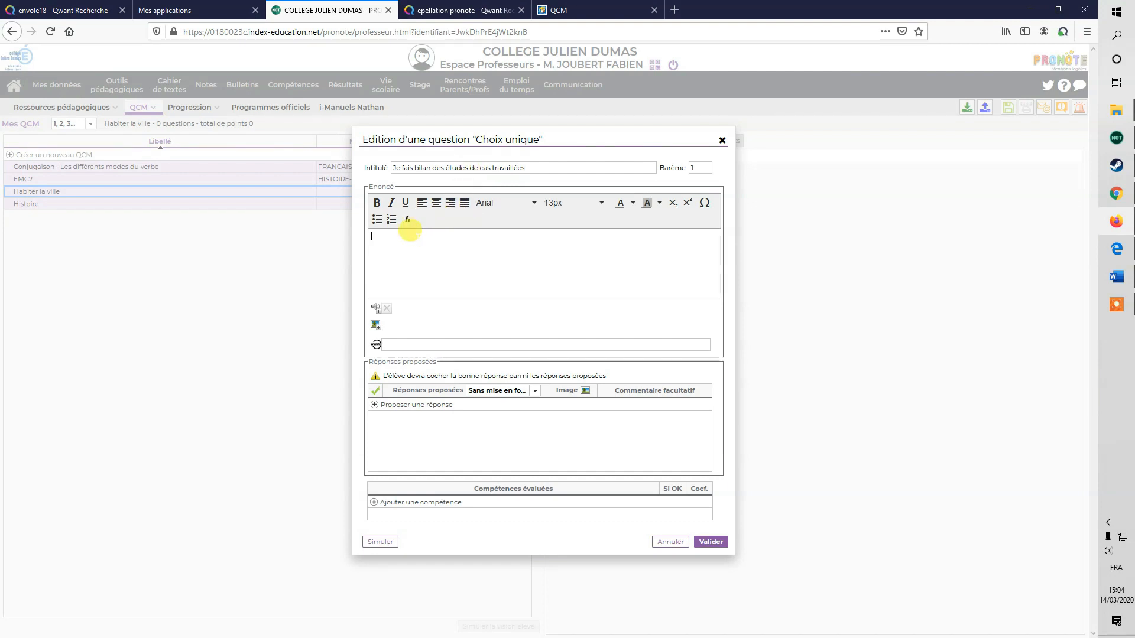
text(Quelle ville a été)
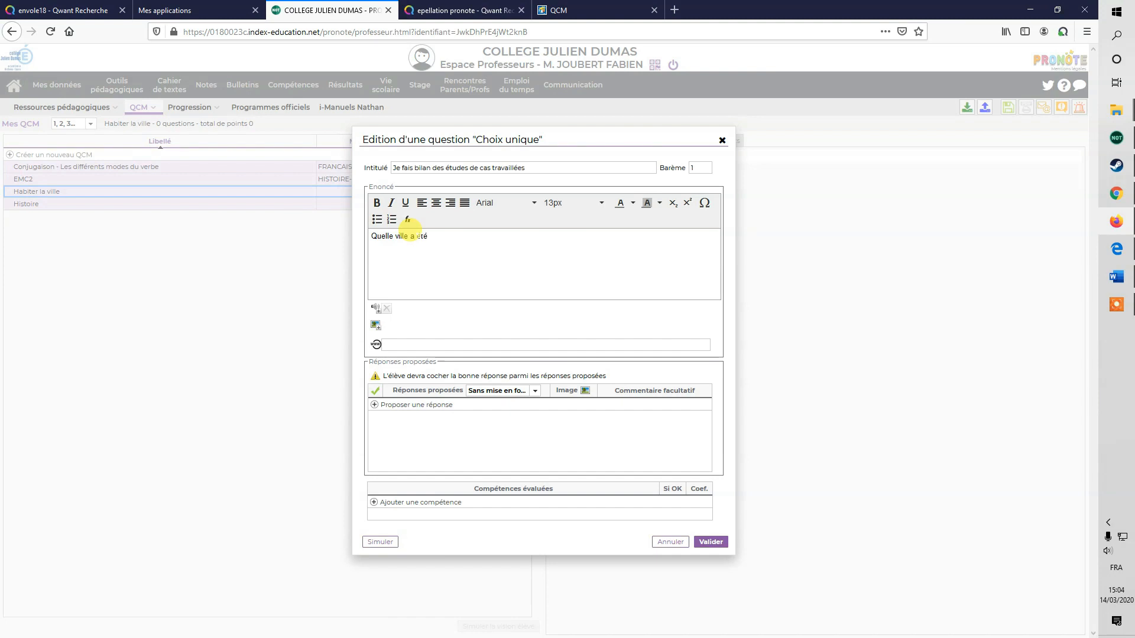
text( étudiée à partir de)
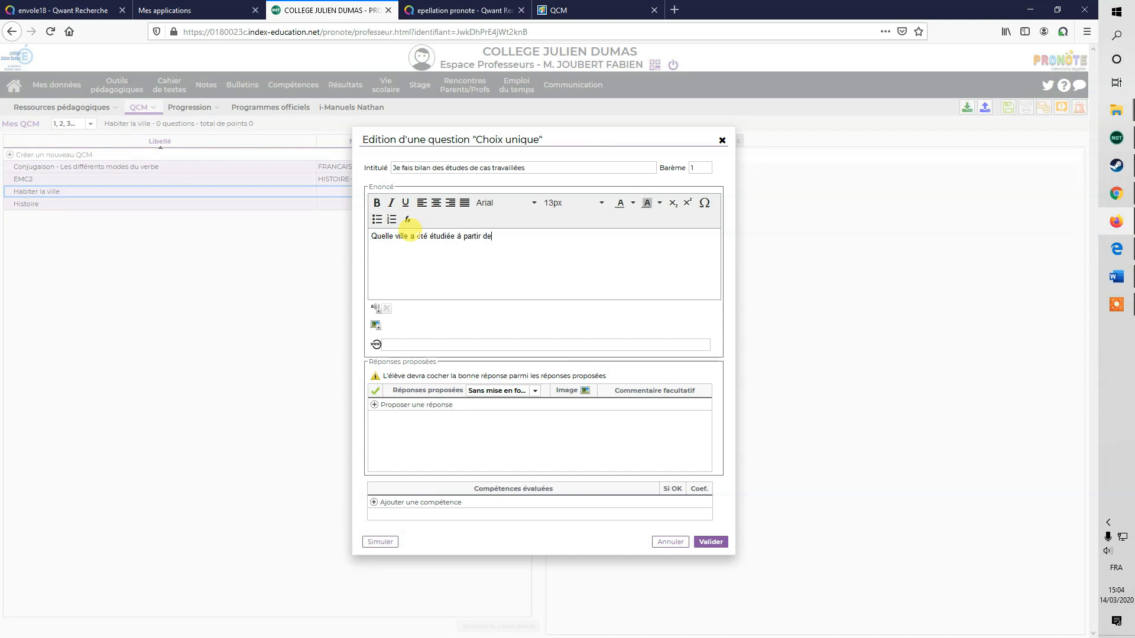
text(s docuymen)
key(BackSpace)
key(BackSpace)
key(BackSpace)
text(ments de la fiche 1 )
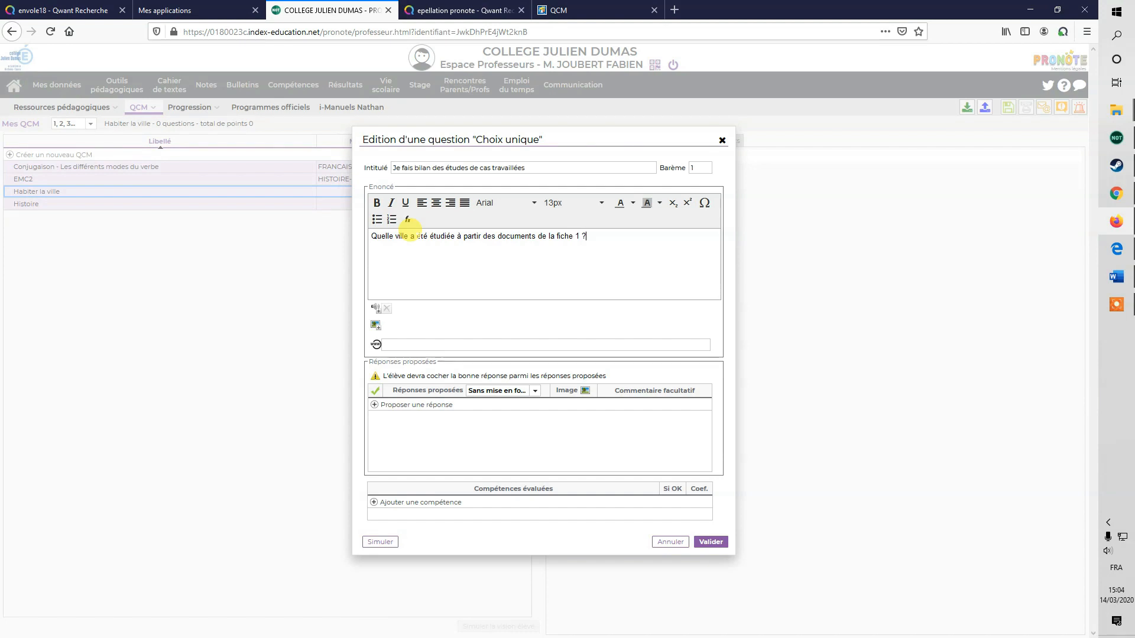
text(?)
Add the four proposed answers Milan, Paris, Rio and Lagos to the single-choice question
click(381, 404)
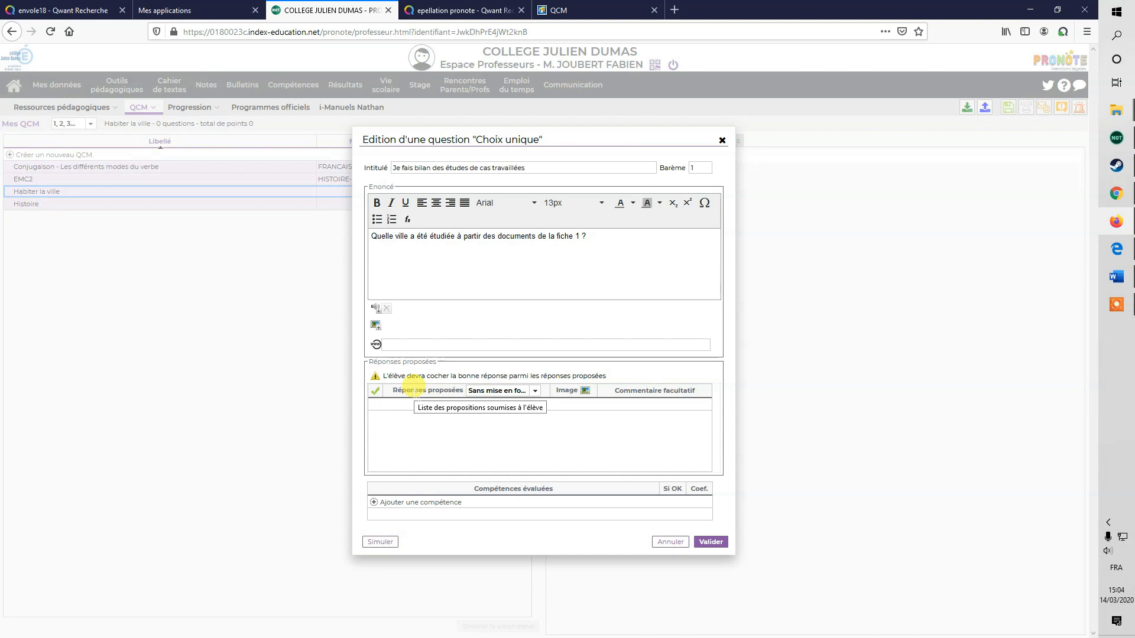
text(Milan)
click(464, 456)
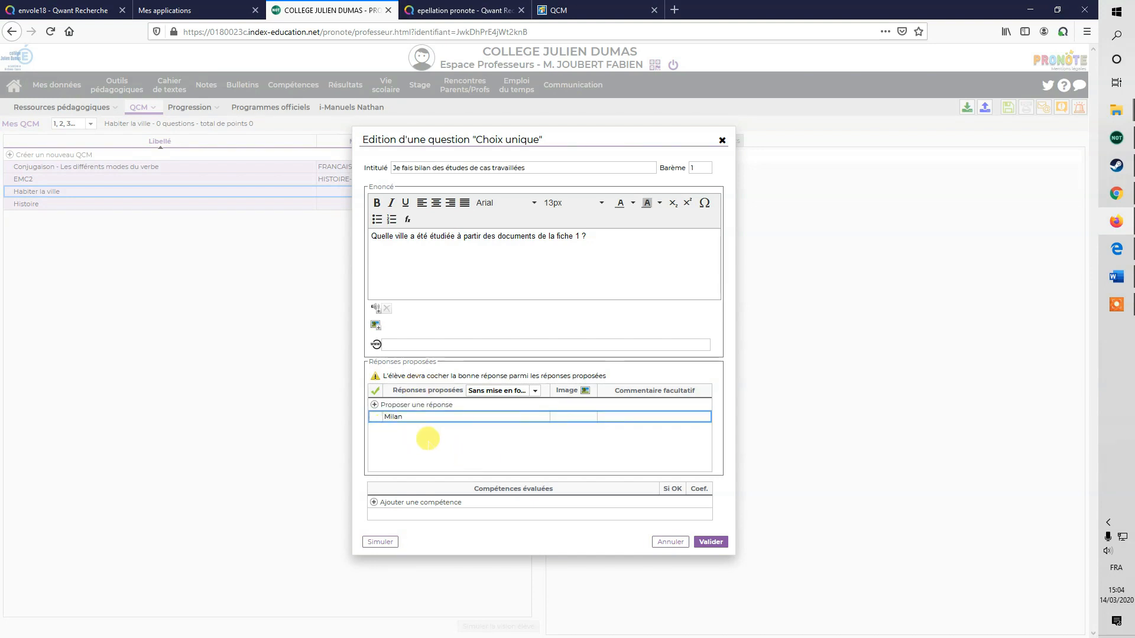
click(377, 407)
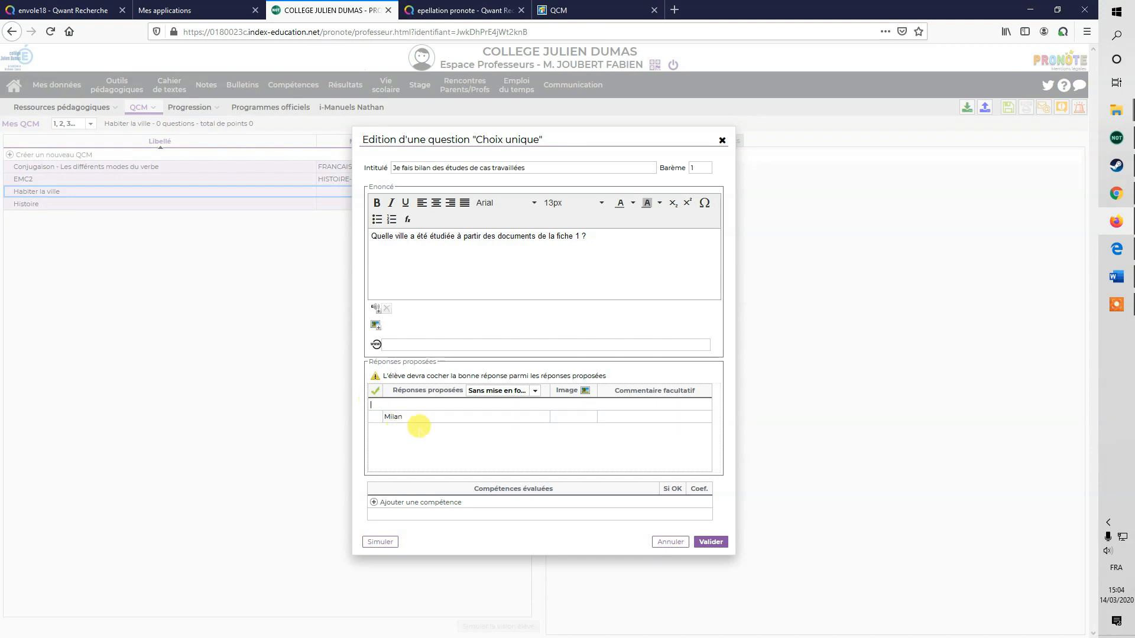
text(Paris)
click(461, 456)
click(381, 407)
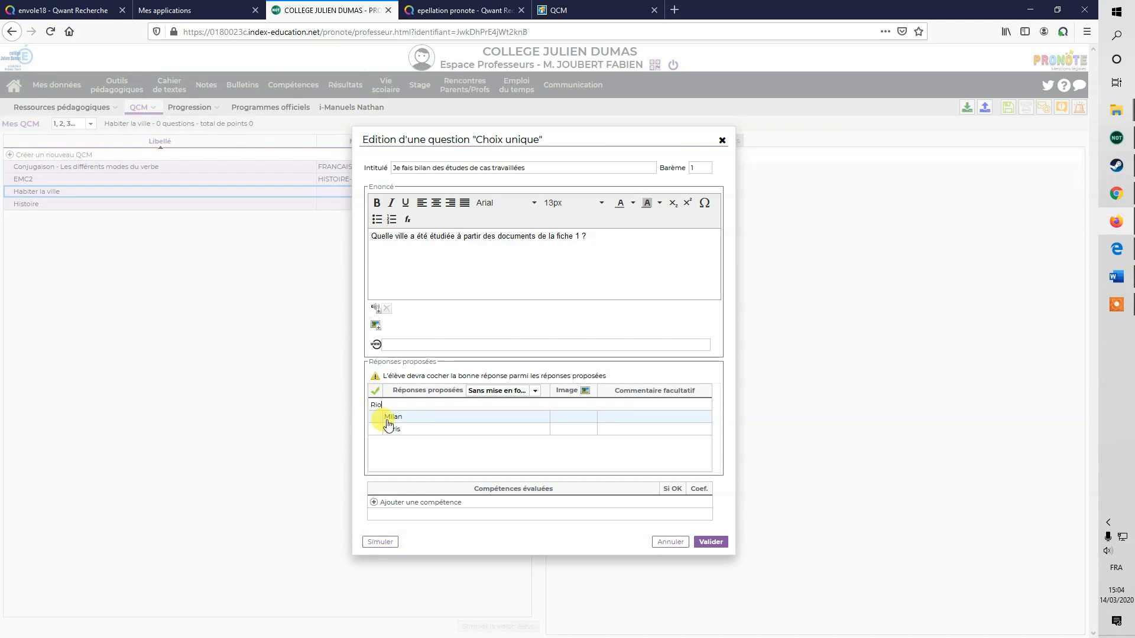
text(Rio)
click(436, 440)
click(373, 403)
text(Lagos)
key(Return)
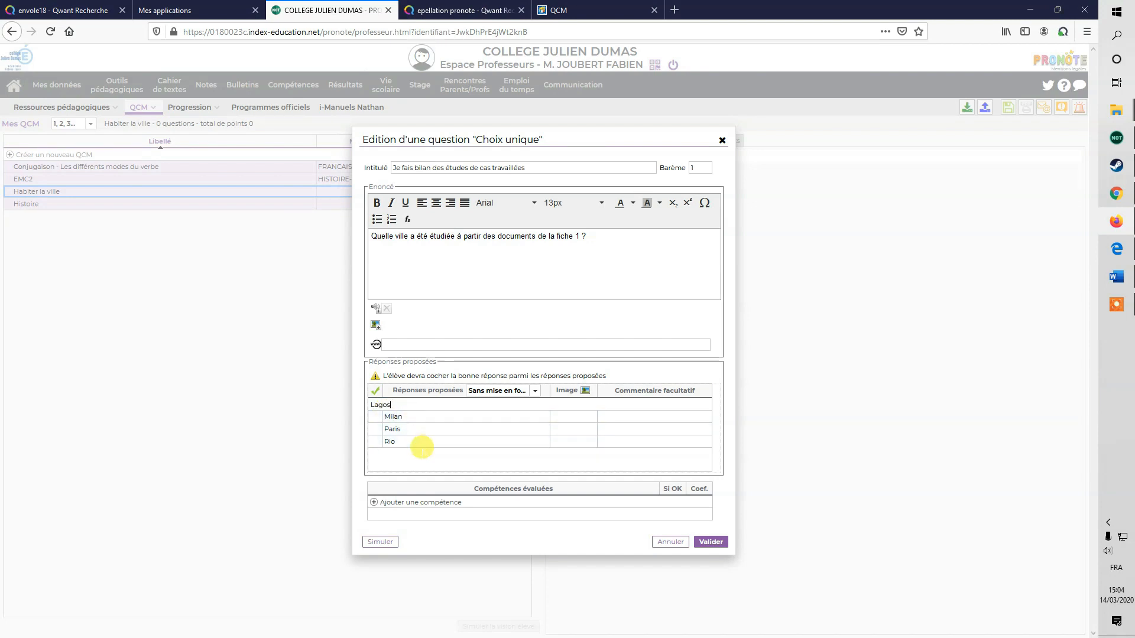
Mark Lagos as the correct answer and validate the question
click(713, 542)
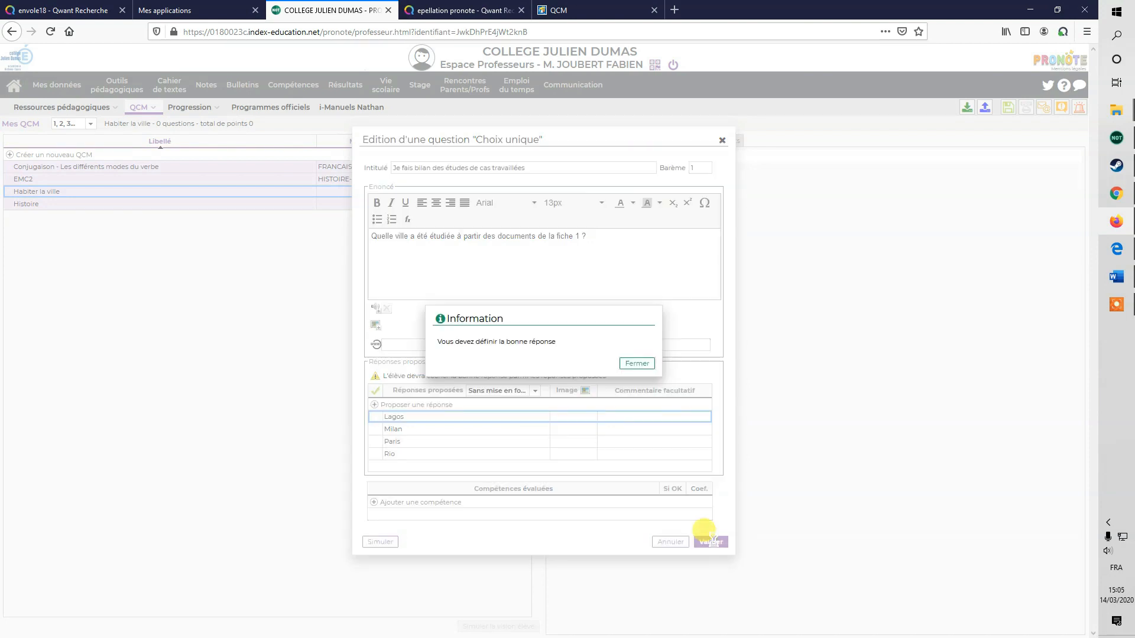
click(637, 364)
click(376, 418)
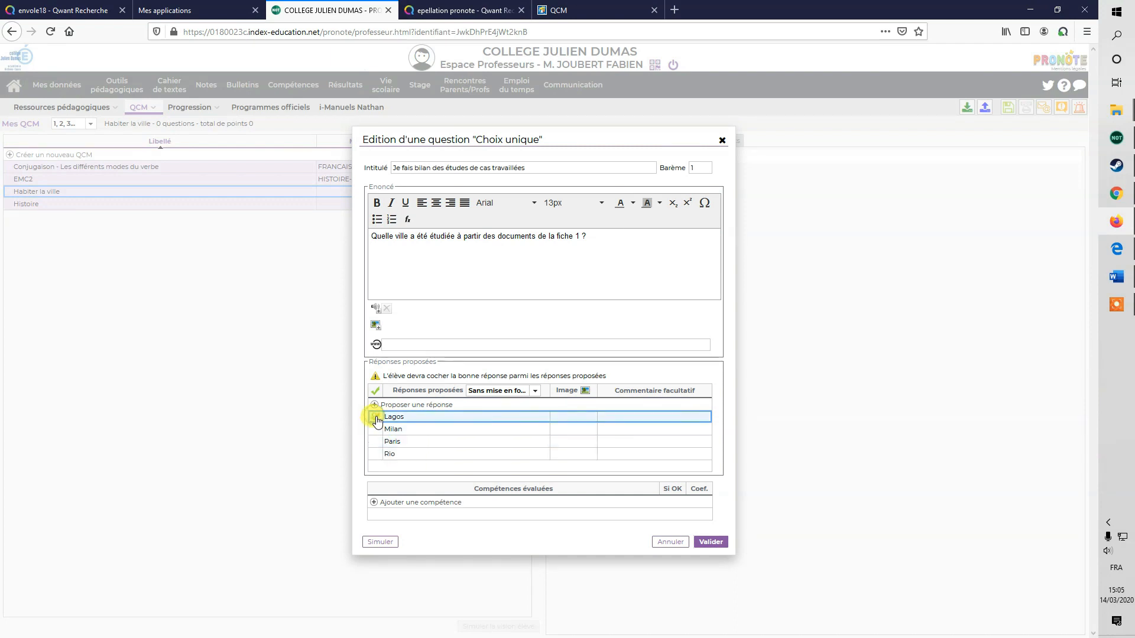
click(712, 541)
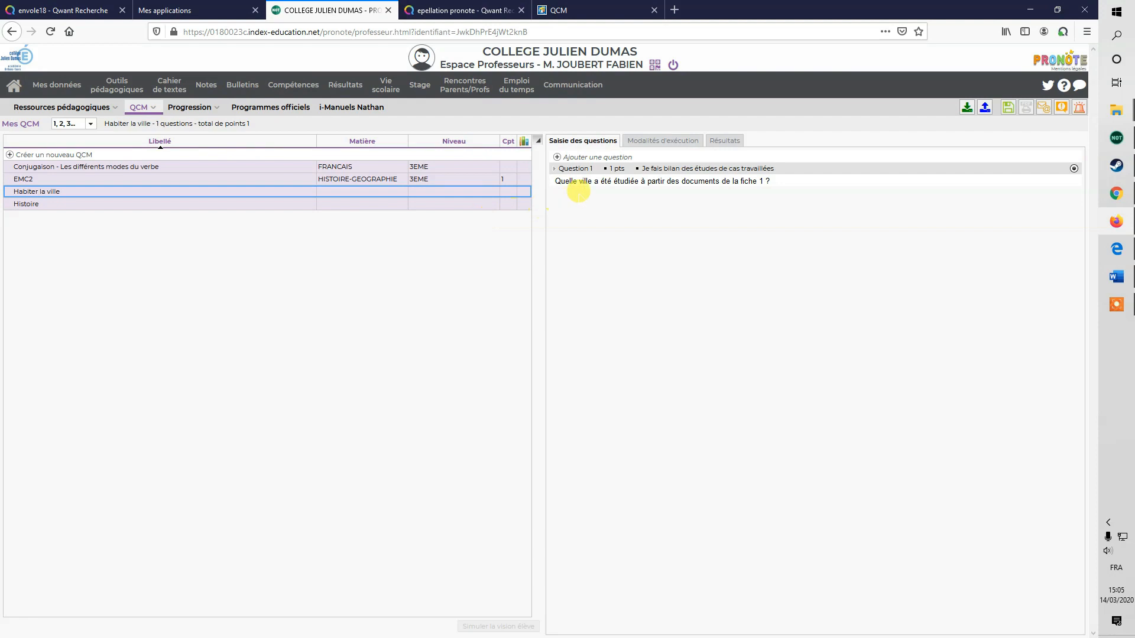
Reopen the fiche 1 question, simulate it by answering Lagos, and close the question editor
double_click(584, 180)
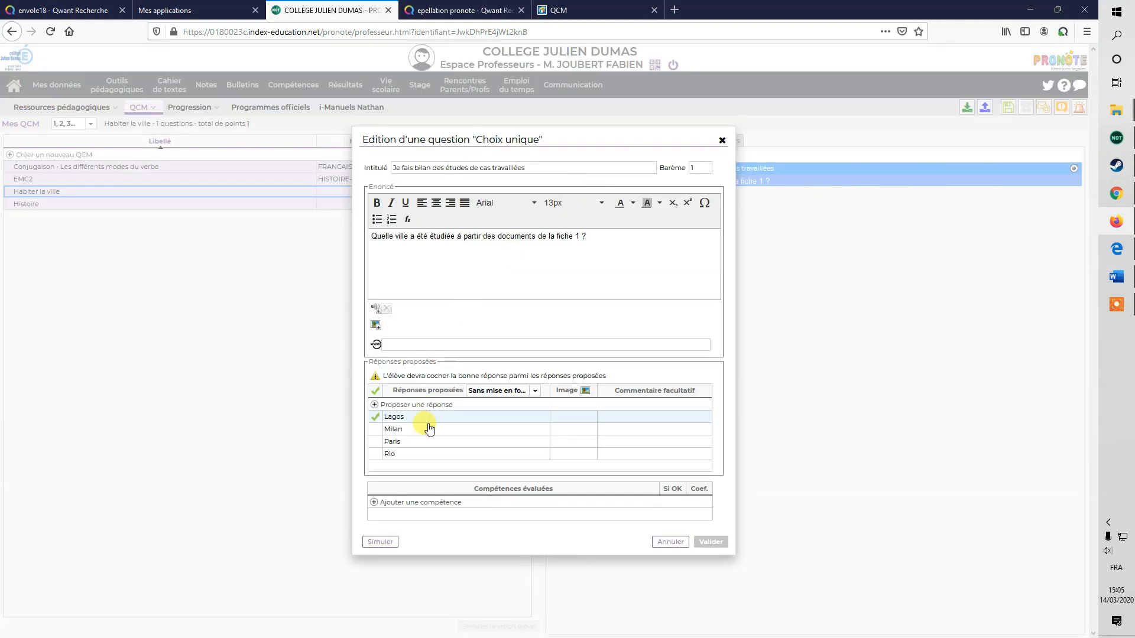
click(380, 542)
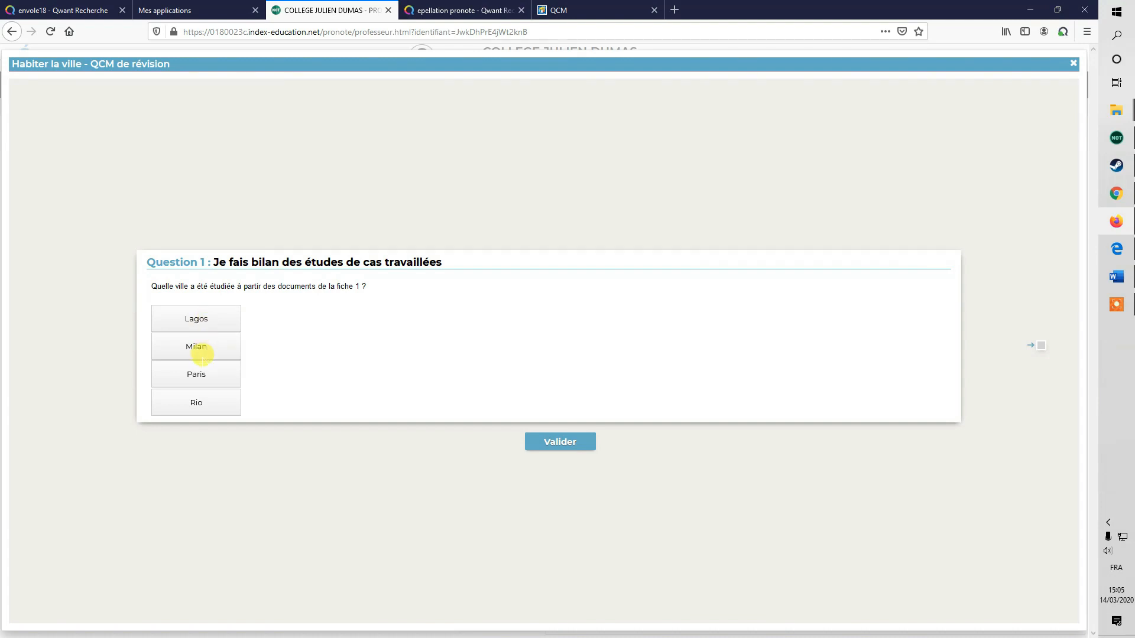
click(199, 319)
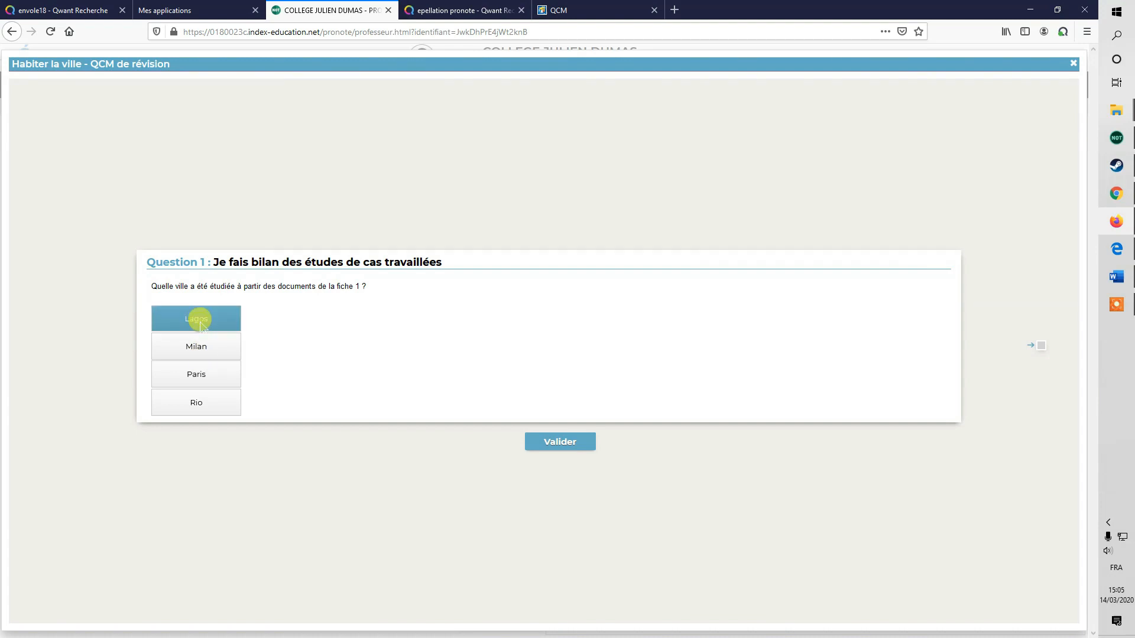
click(557, 443)
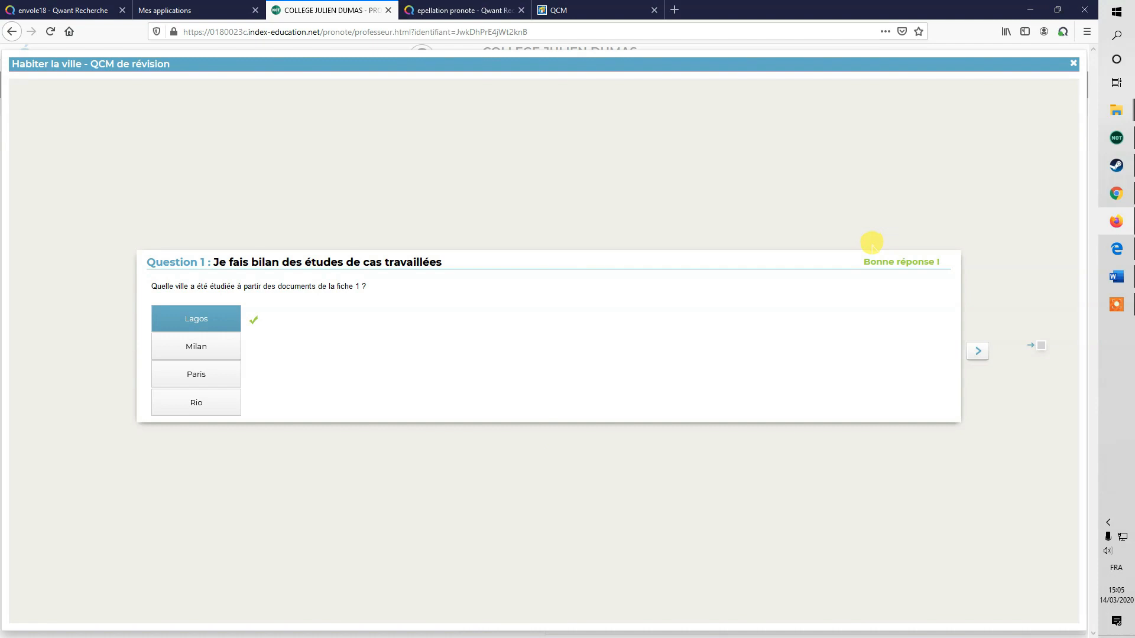
click(977, 351)
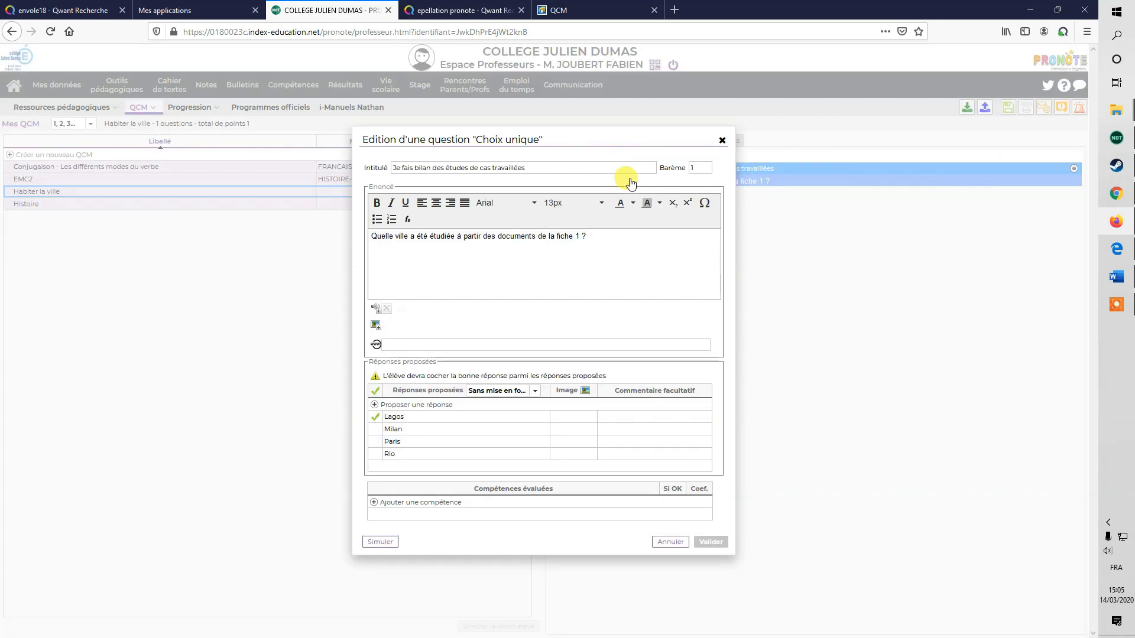
click(721, 142)
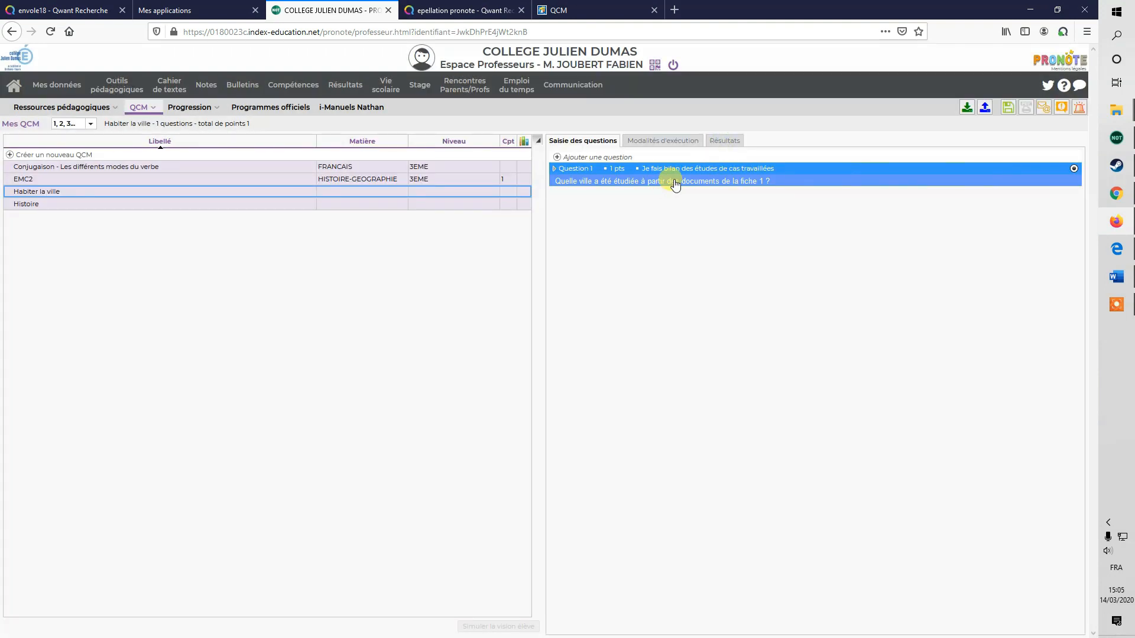
Add a "Réponse à saisir - Numérique" question titled "Les repères de la leçon"
click(558, 157)
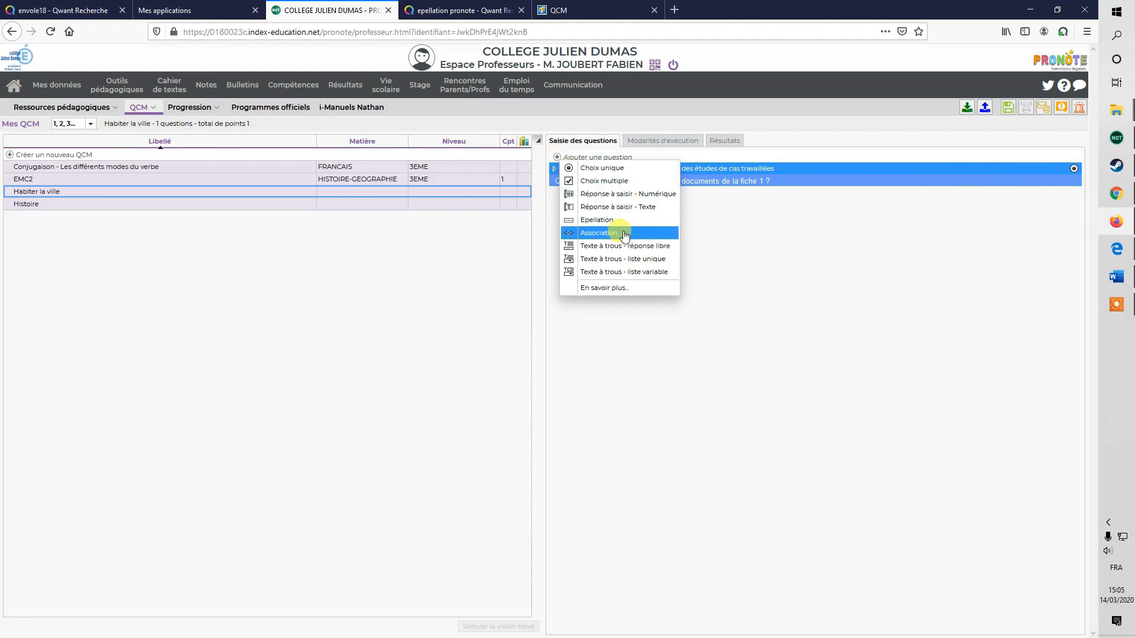
click(625, 197)
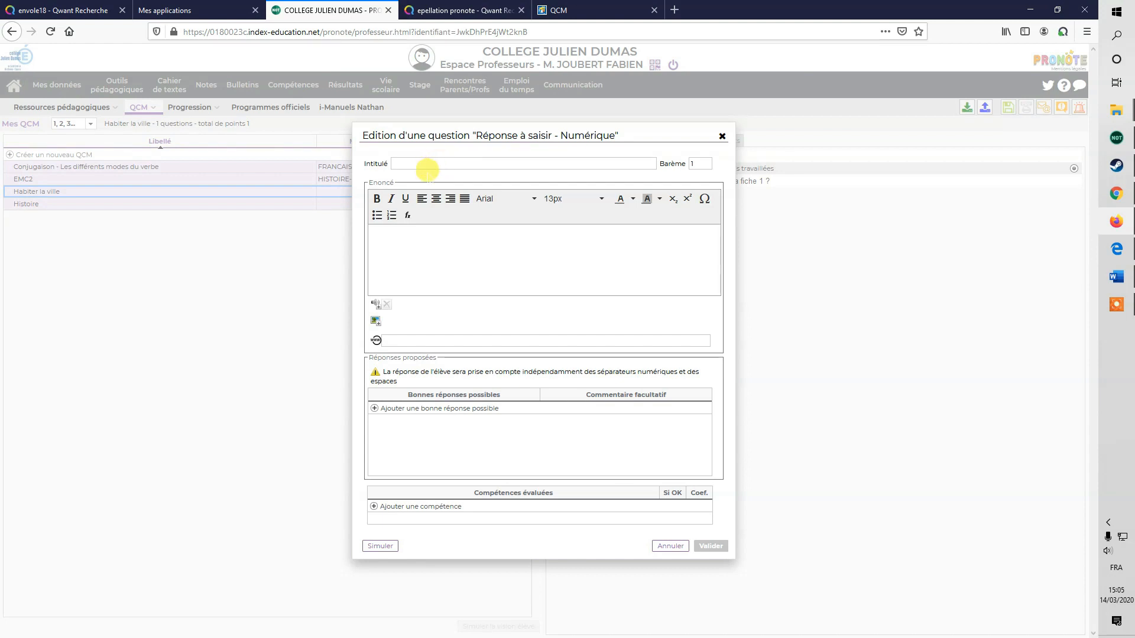
click(412, 226)
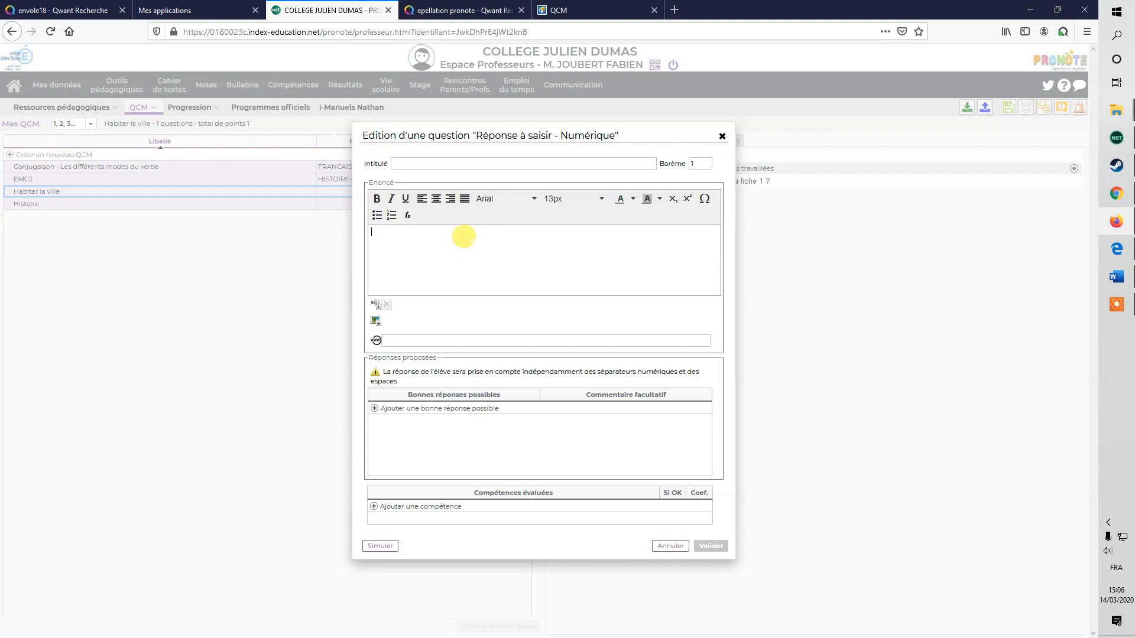
click(400, 166)
text(L)
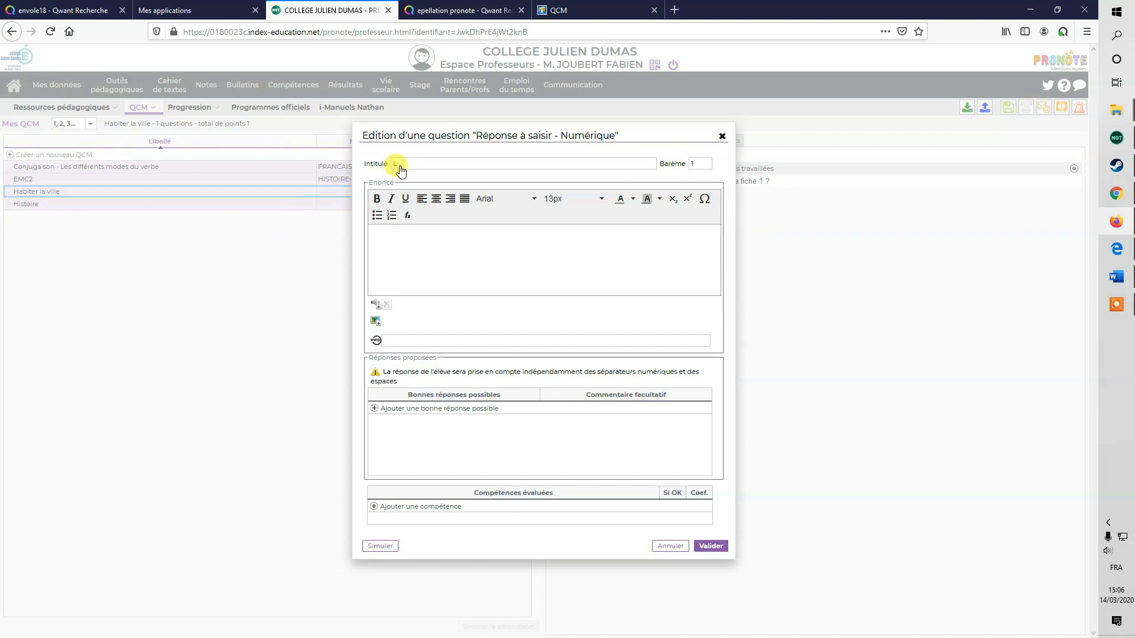
text(es repères de la leàon)
key(BackSpace)
key(BackSpace)
key(BackSpace)
Enter the question statement "L'aire urbaine de Paris compte combien d'habitants ?"
click(395, 239)
text(PA)
text(aris compte co)
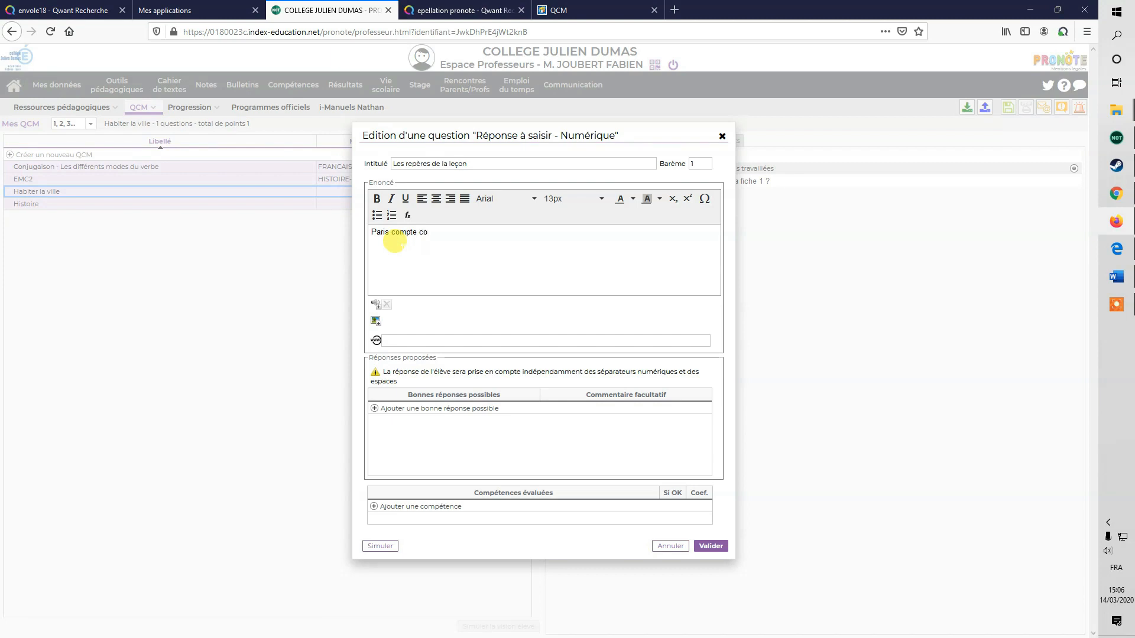
text(mbien d'habitants ?)
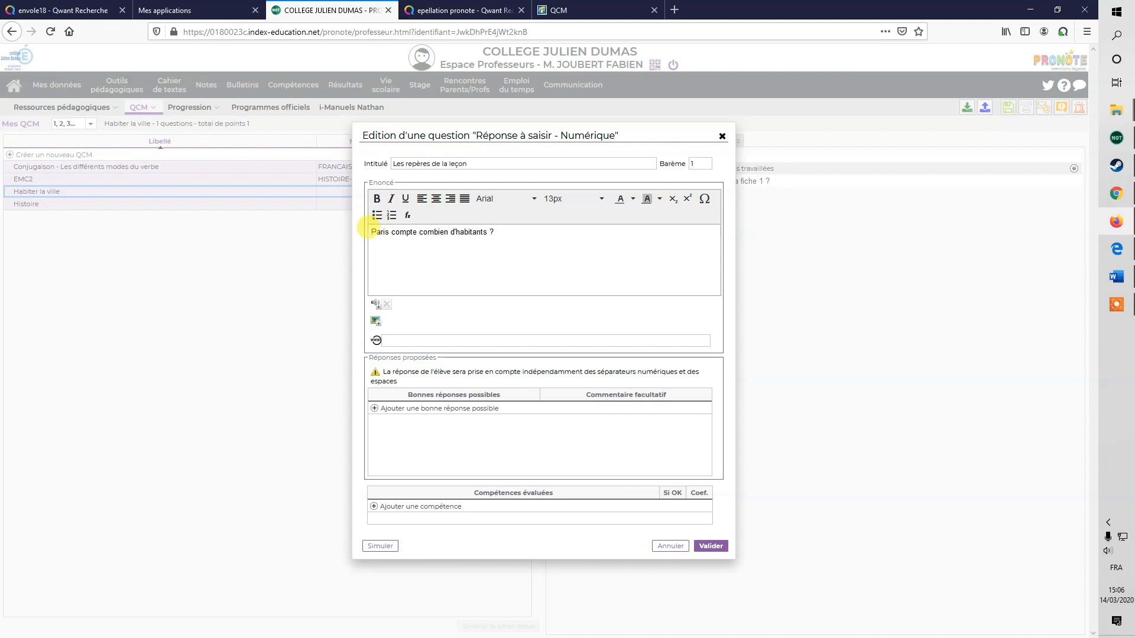
text(L'aire )
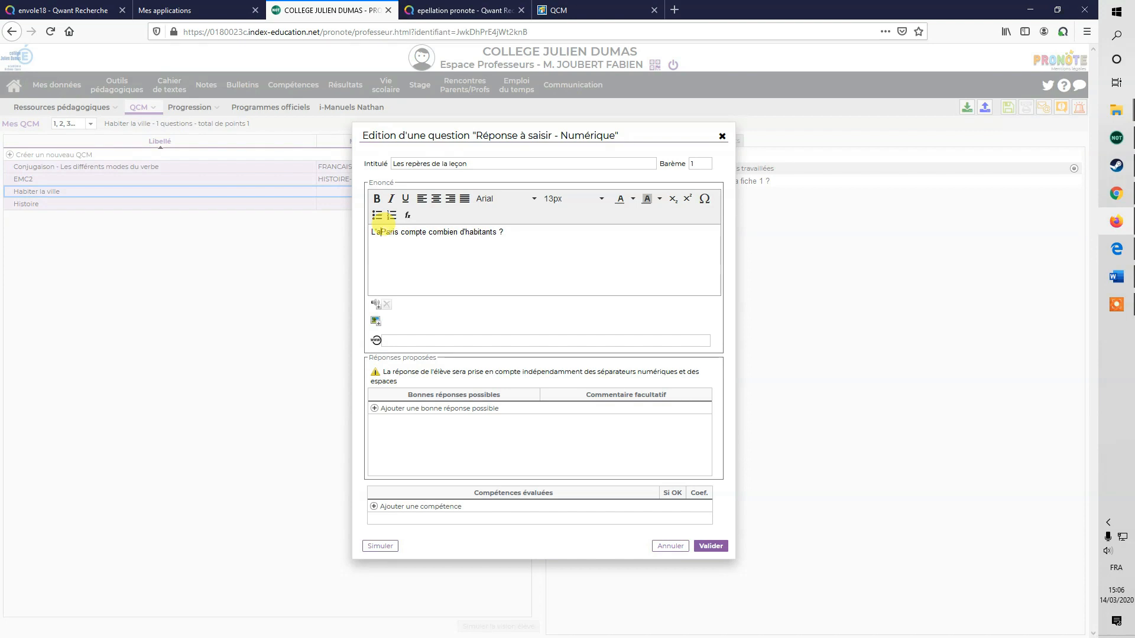
text(urbaine de)
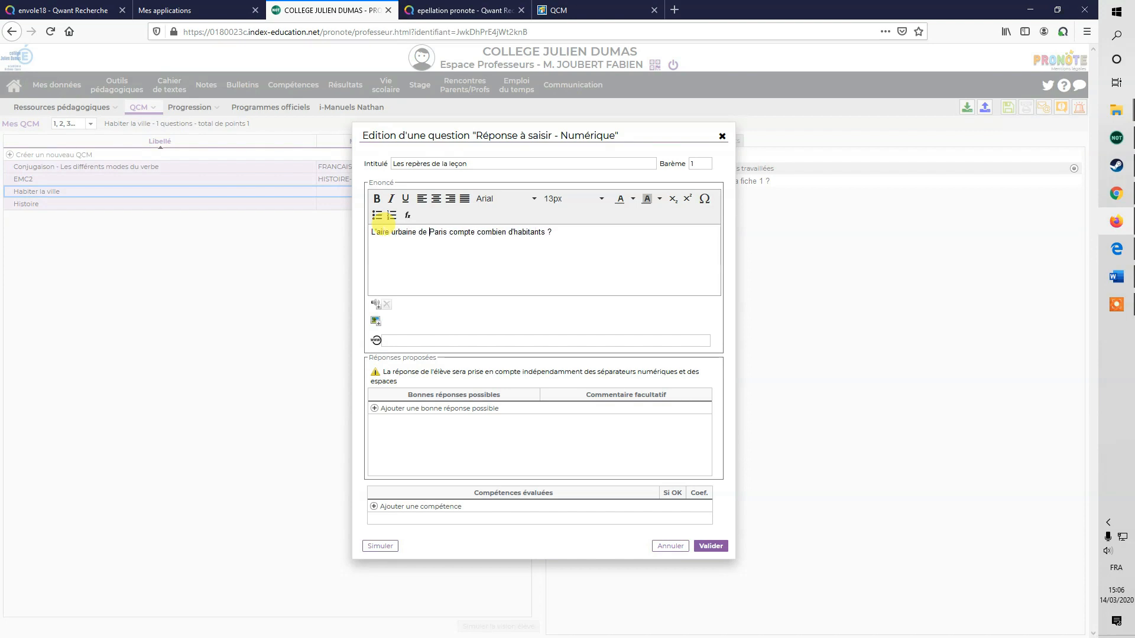
Add "12 millions d'habitants" as a possible correct answer to the numeric question
click(374, 408)
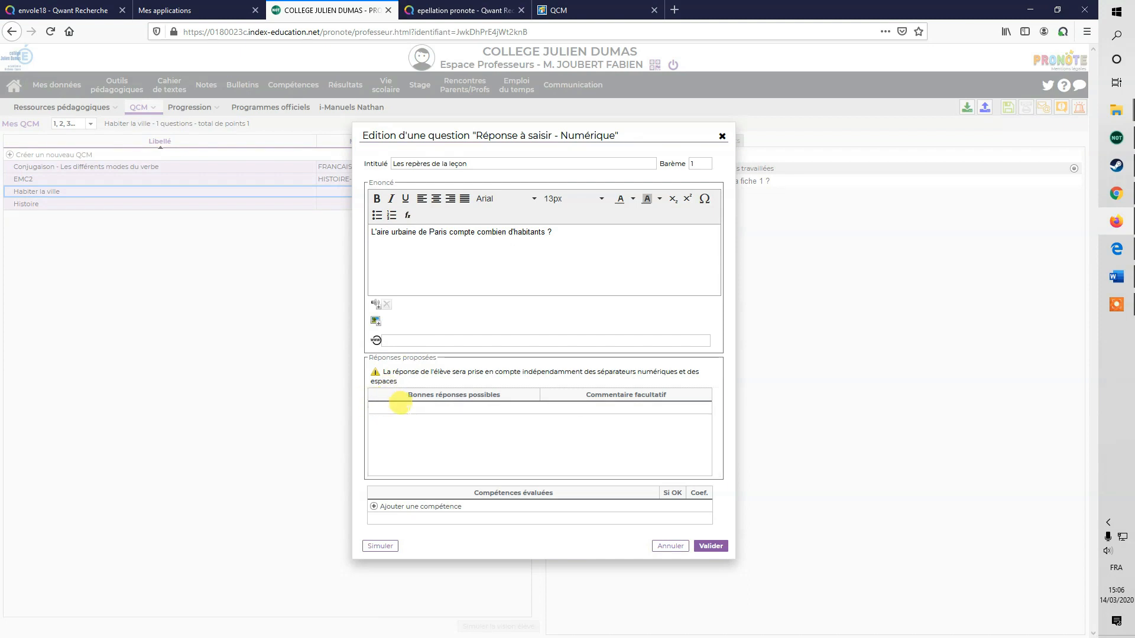
text(12 millions d'habitants)
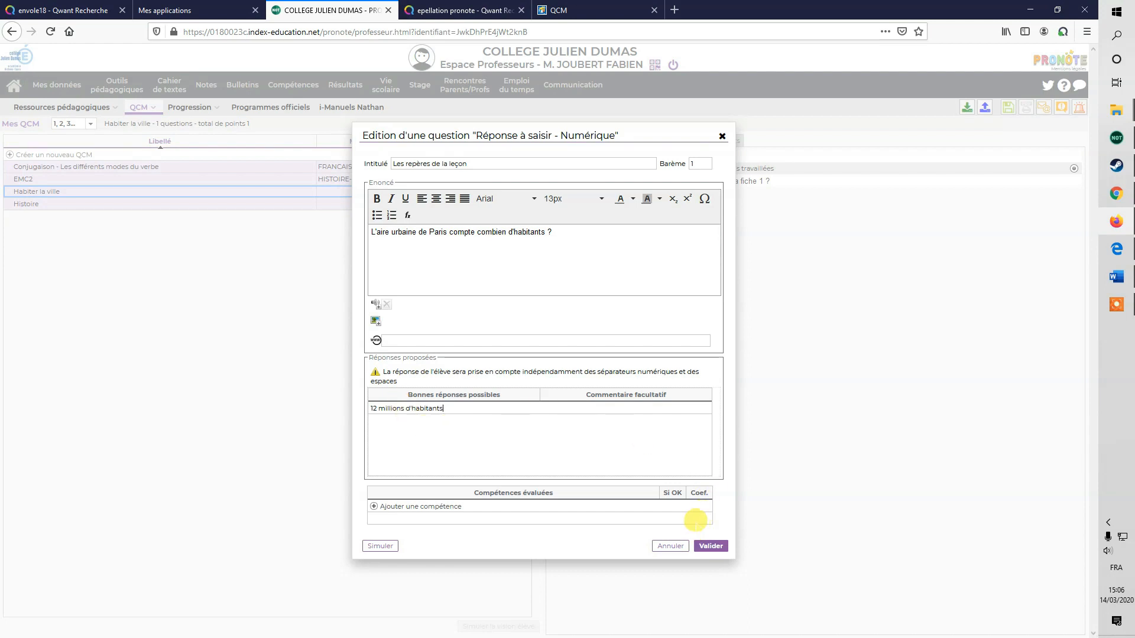
Add the Cycle 2 D5 competence "Situer et se situer dans le temps et l'espace" to the question and validate it
click(379, 508)
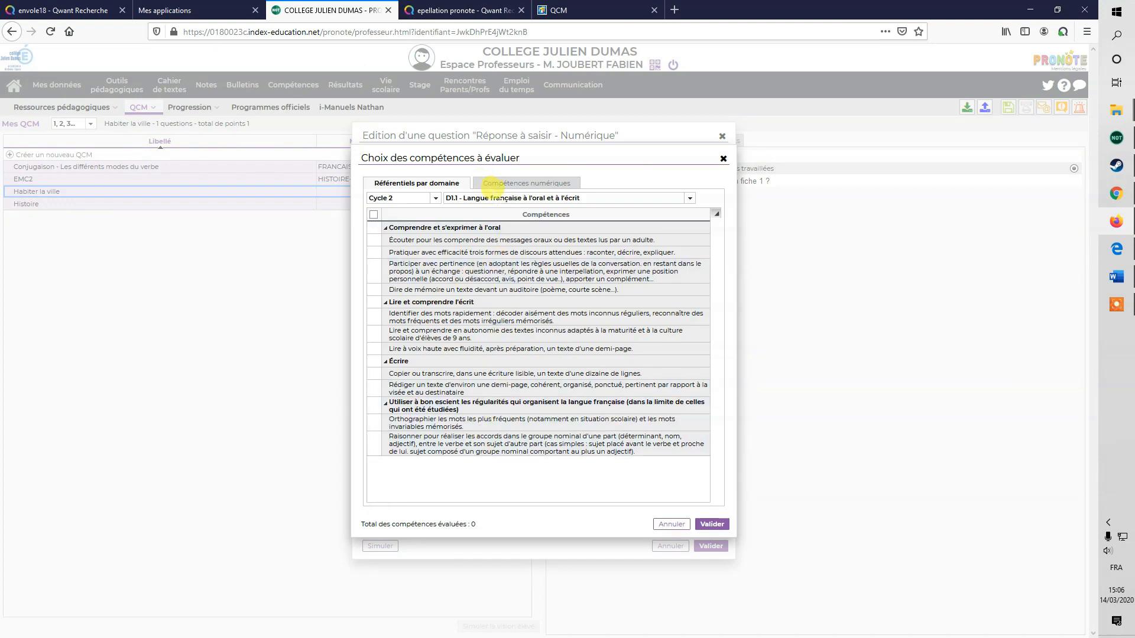
click(500, 198)
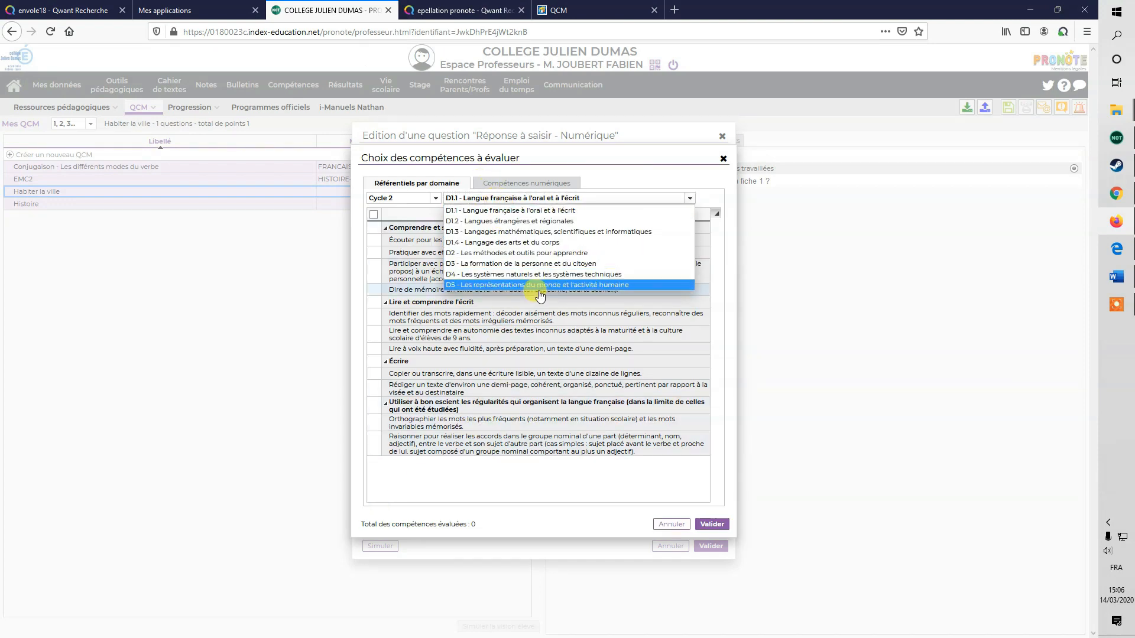
click(506, 285)
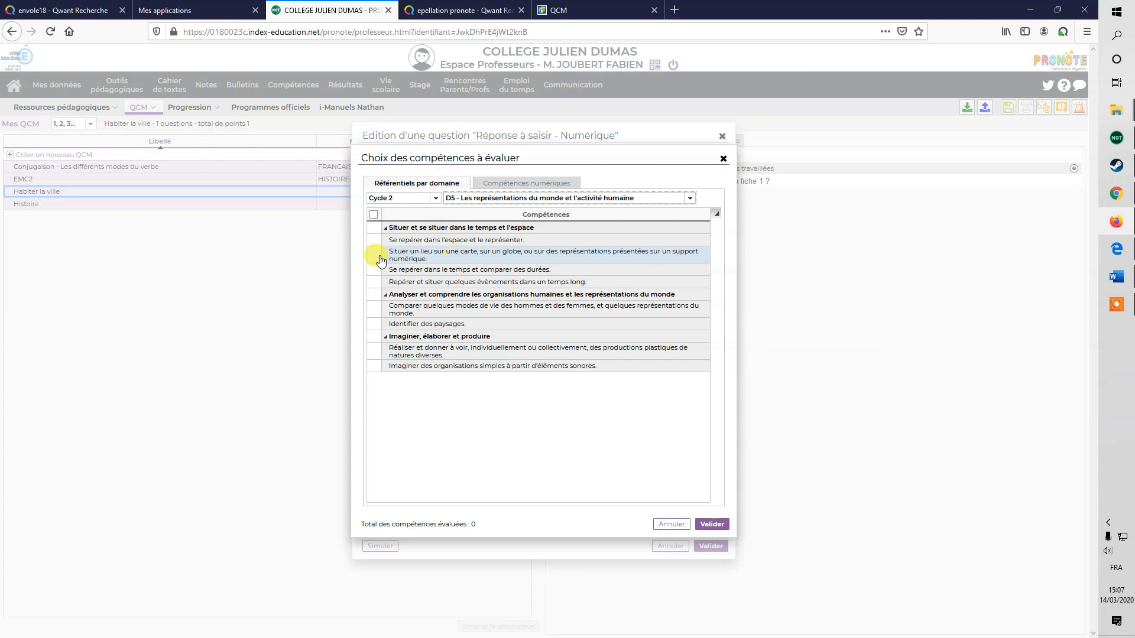
click(374, 228)
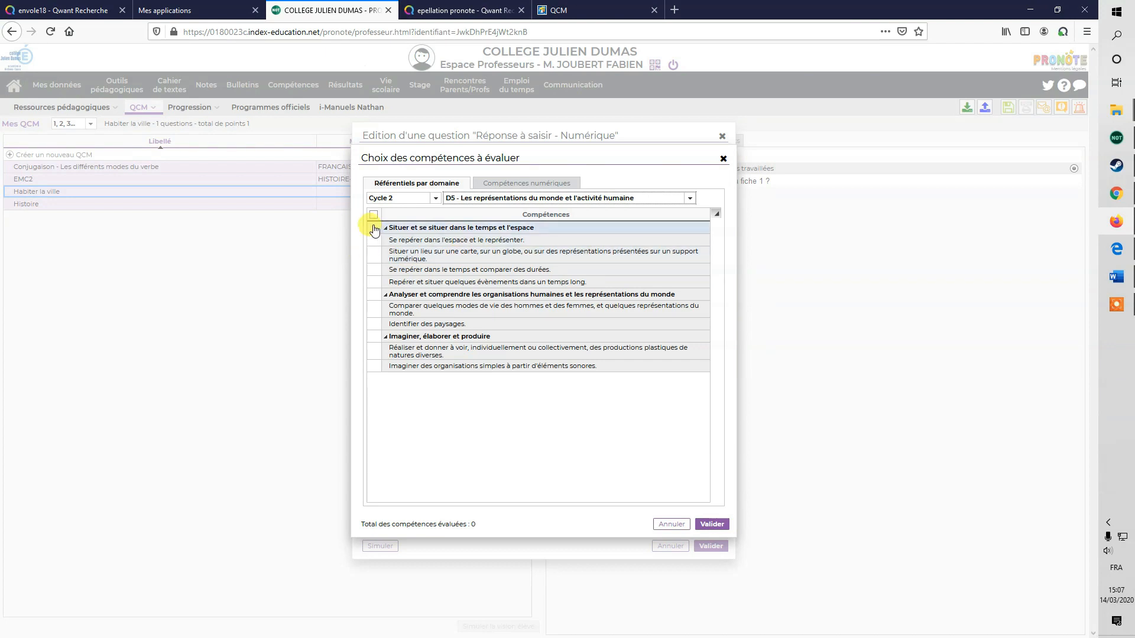
click(713, 524)
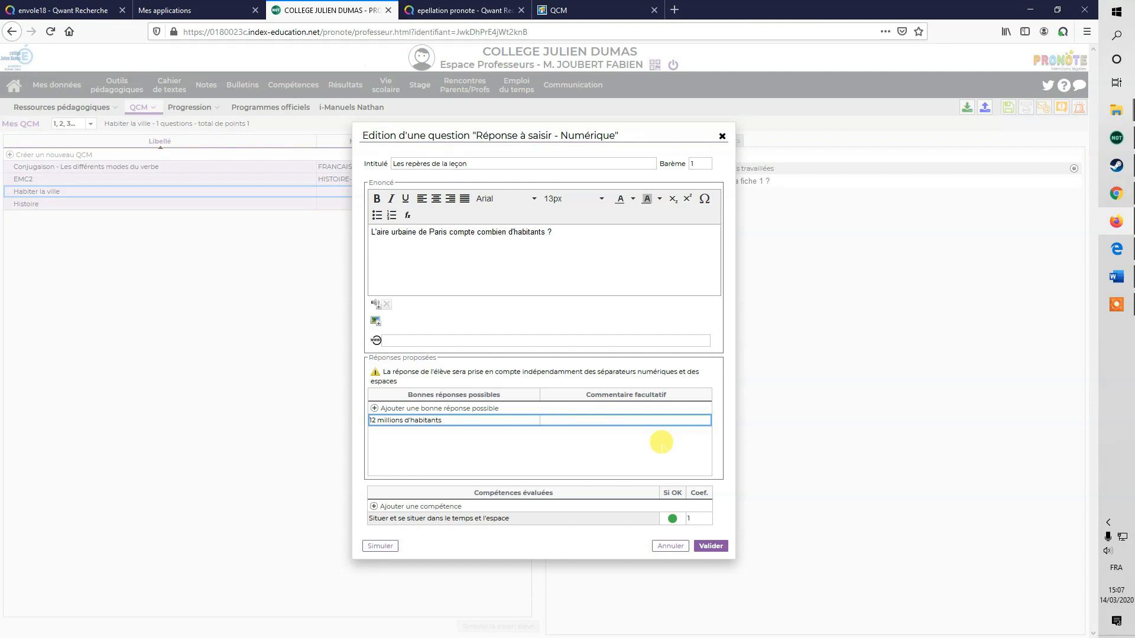
click(712, 546)
click(712, 546)
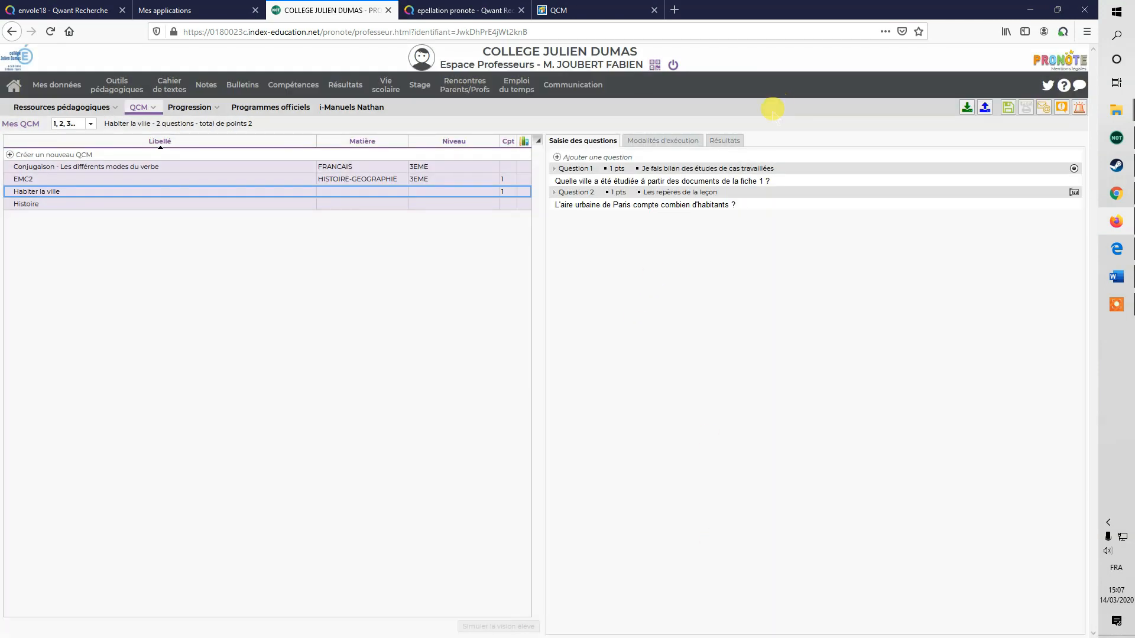
Reopen the Paris urban area question and simulate it with the answer "12 millions"
double_click(695, 204)
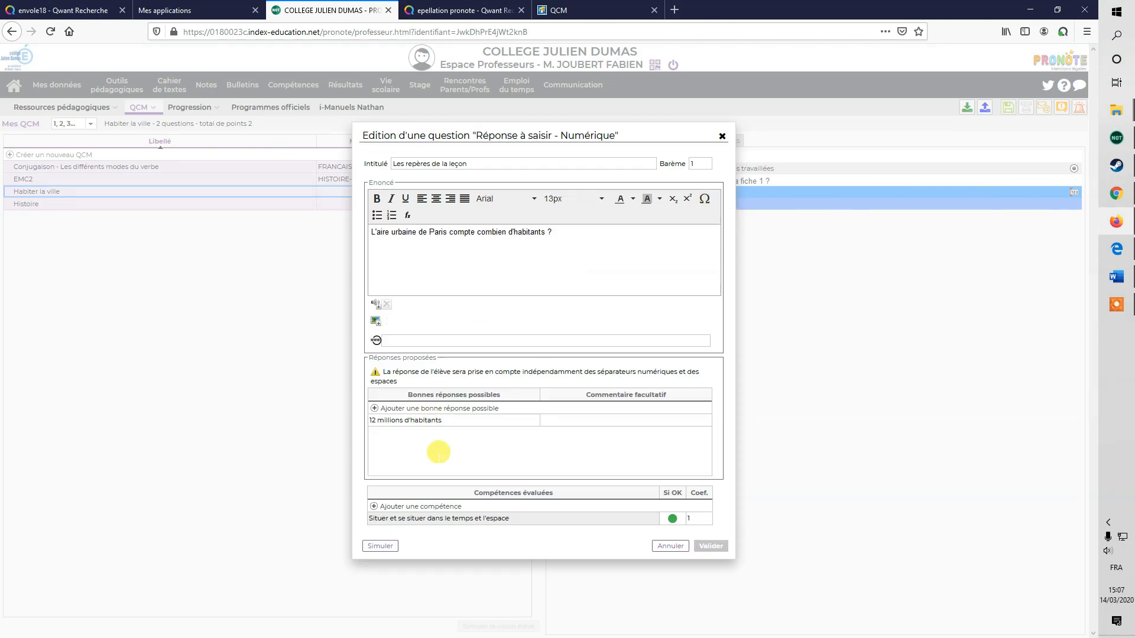
click(381, 546)
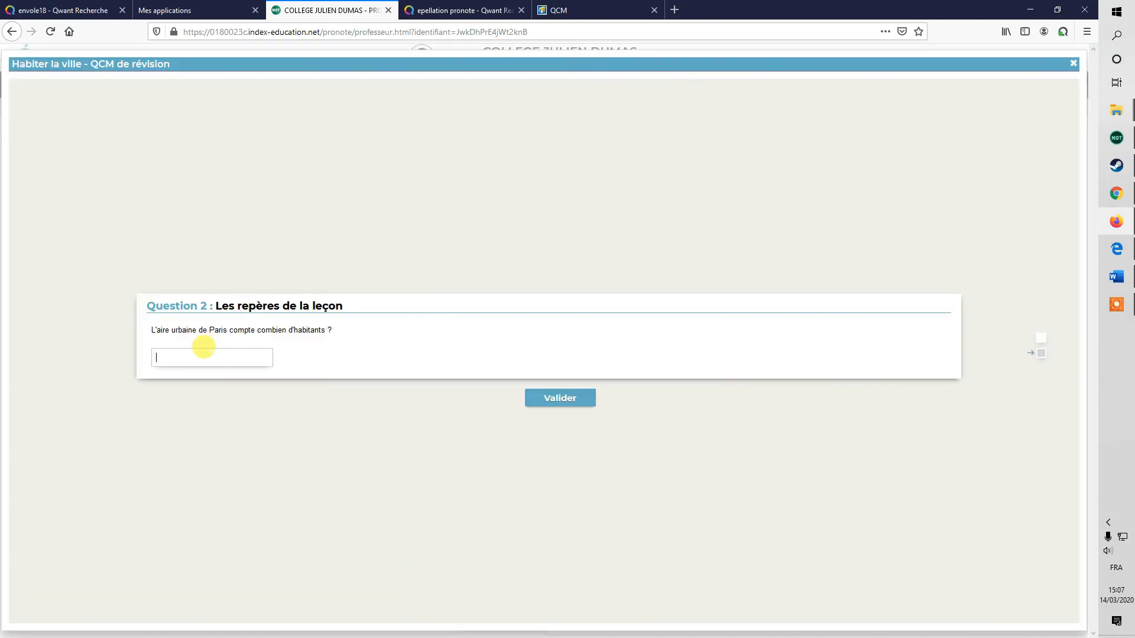
text(12 millions)
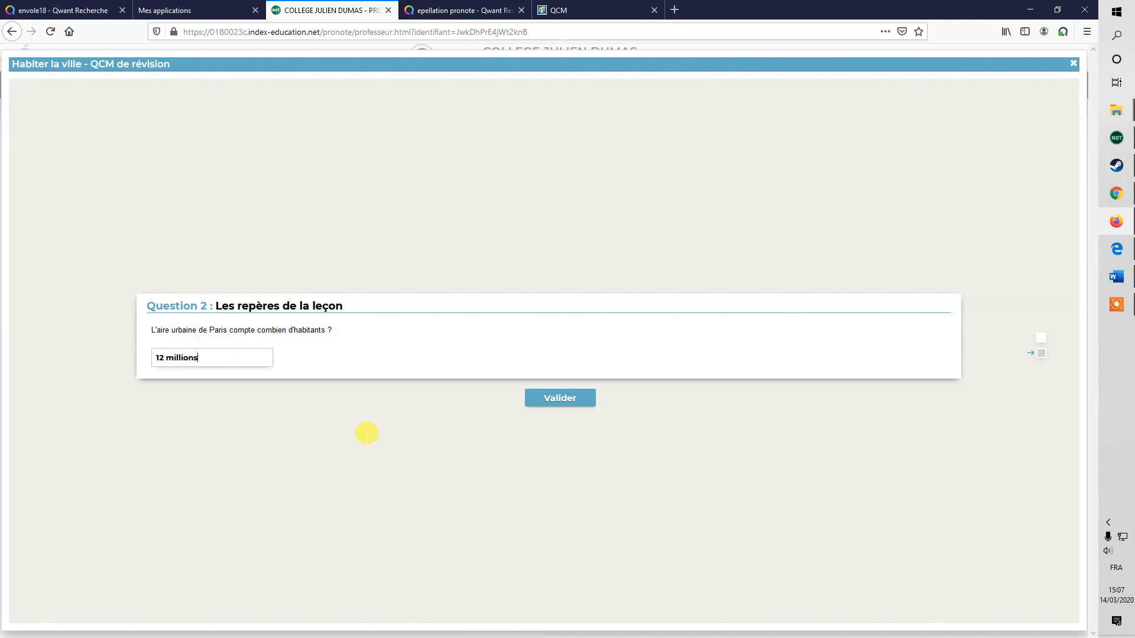
click(528, 397)
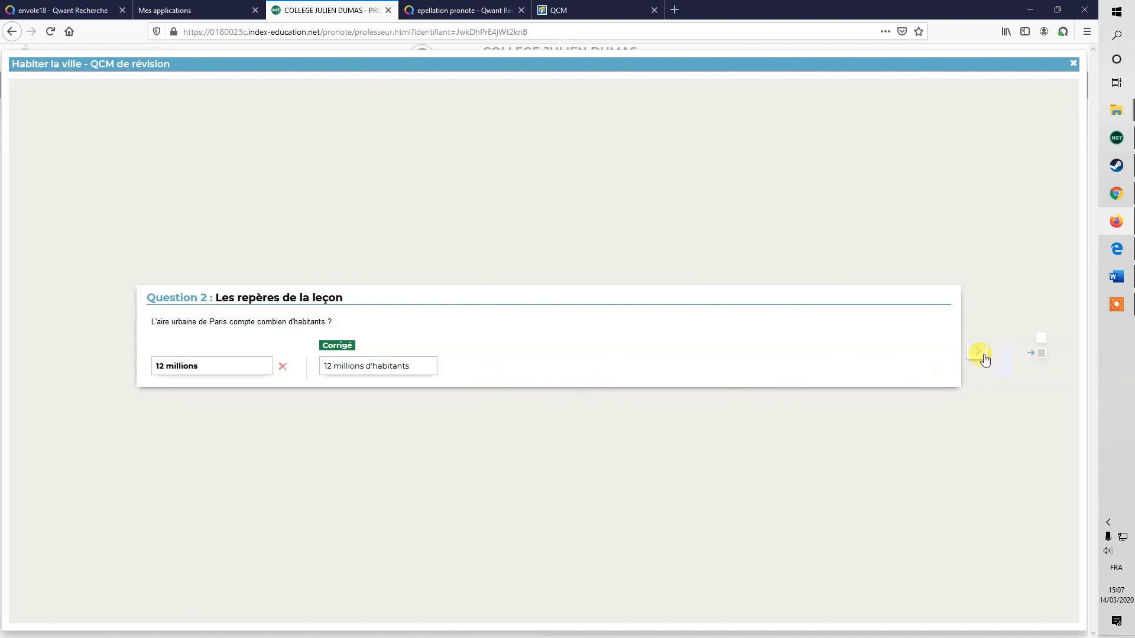
click(978, 351)
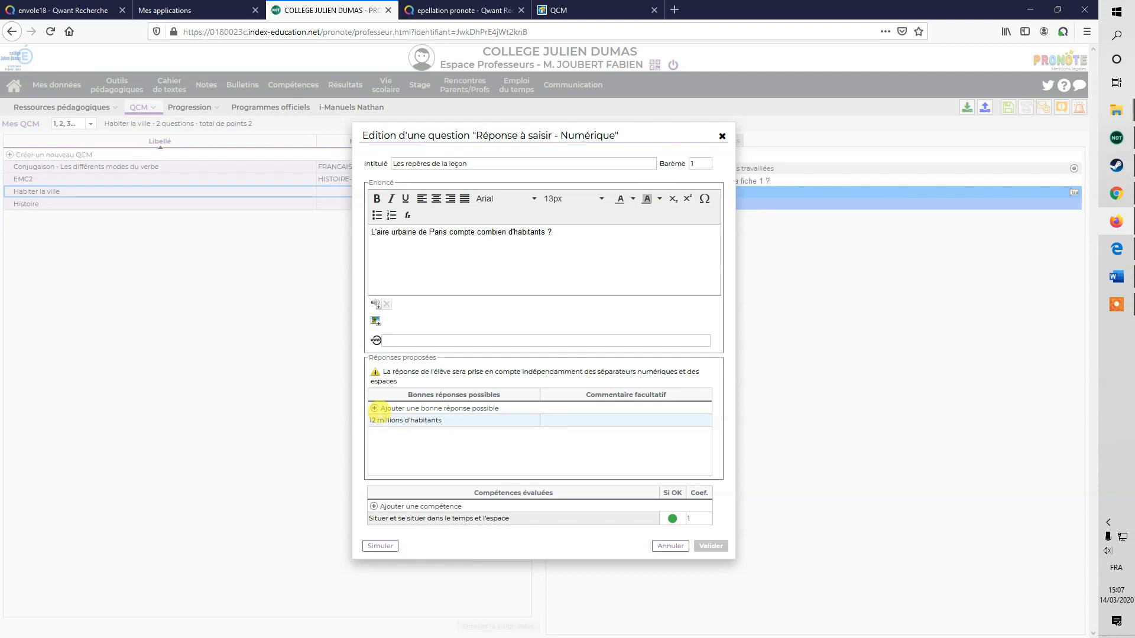
Add "12 millions" as another possible correct answer and validate the question
click(374, 407)
text(12 million)
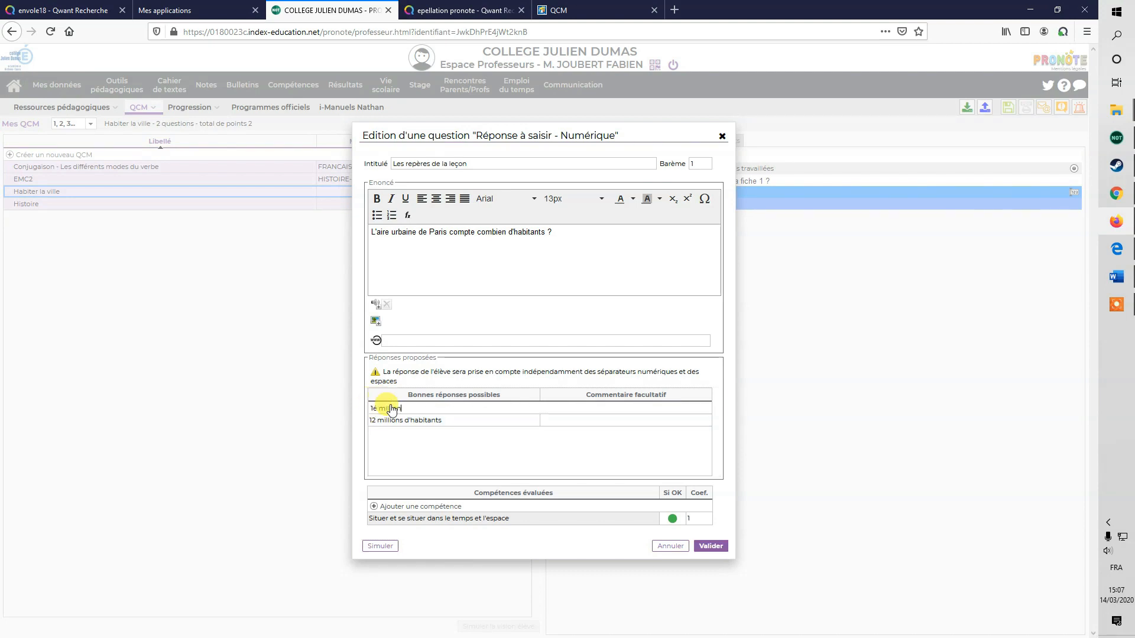
key(BackSpace)
key(BackSpace)
key(BackSpace)
click(708, 545)
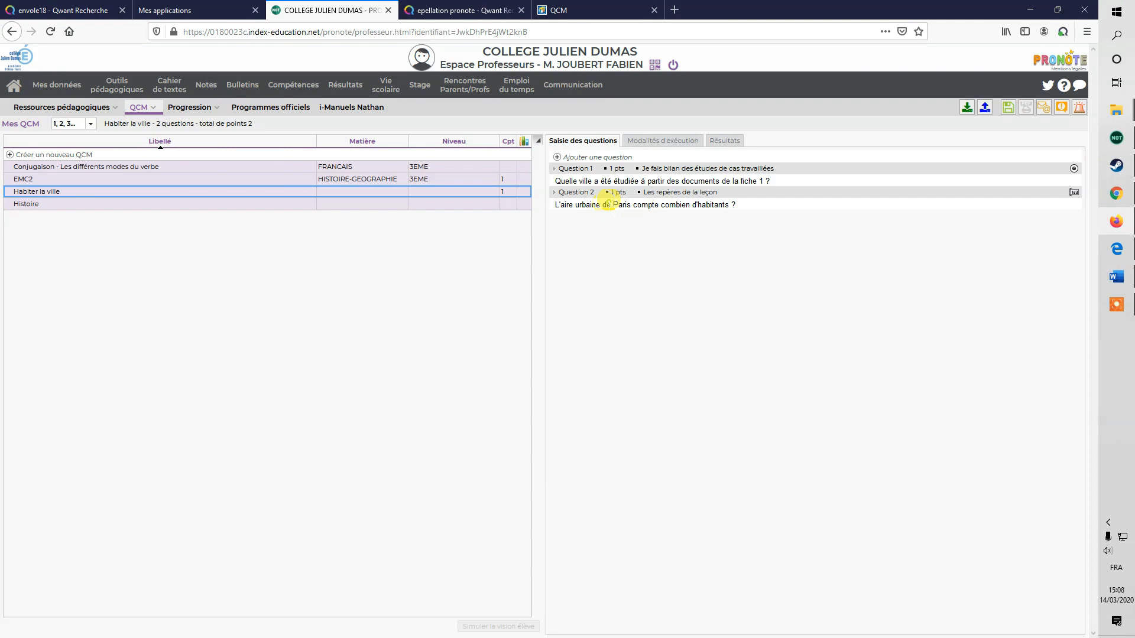
Reopen question 2, simulate it again with the answer "12 millions", and close the question editor
double_click(609, 207)
click(380, 545)
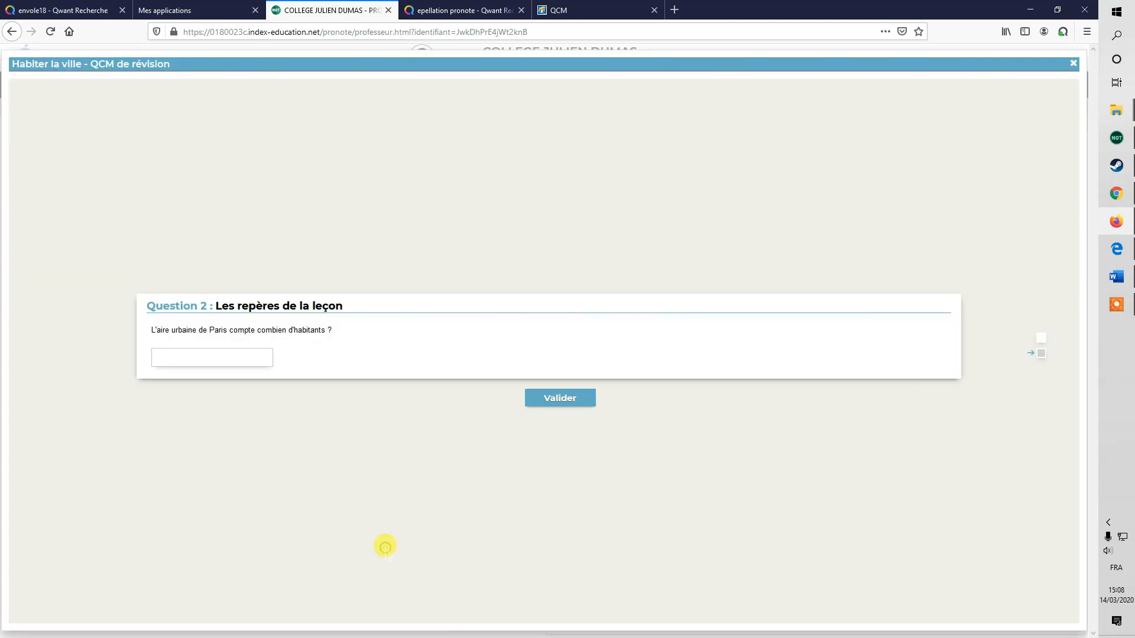
click(223, 354)
text(12 millions)
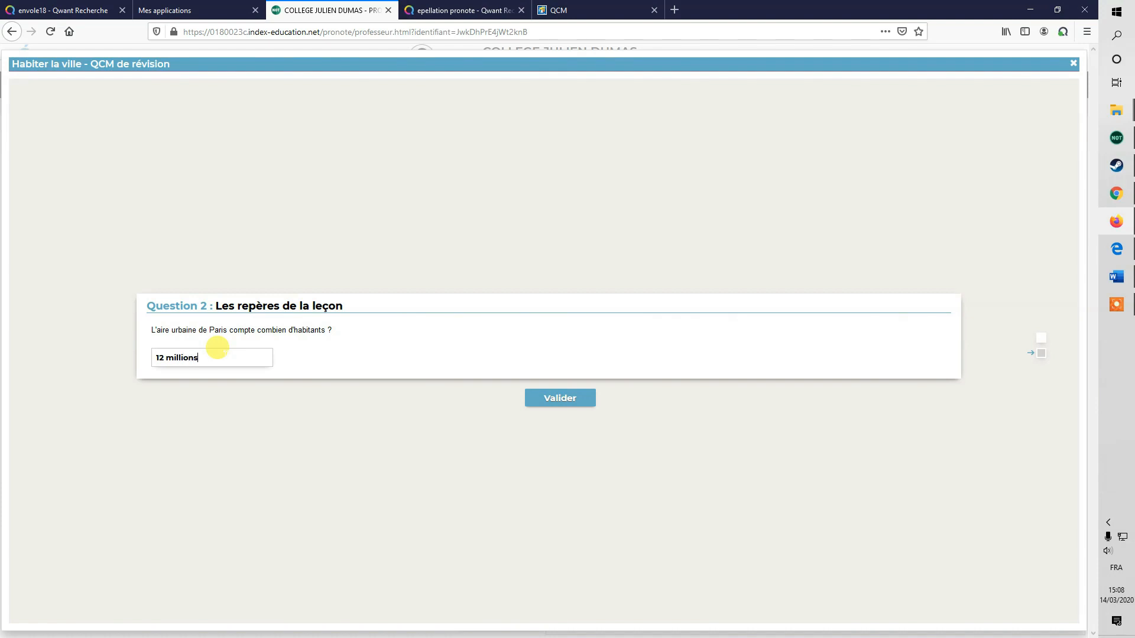
click(566, 396)
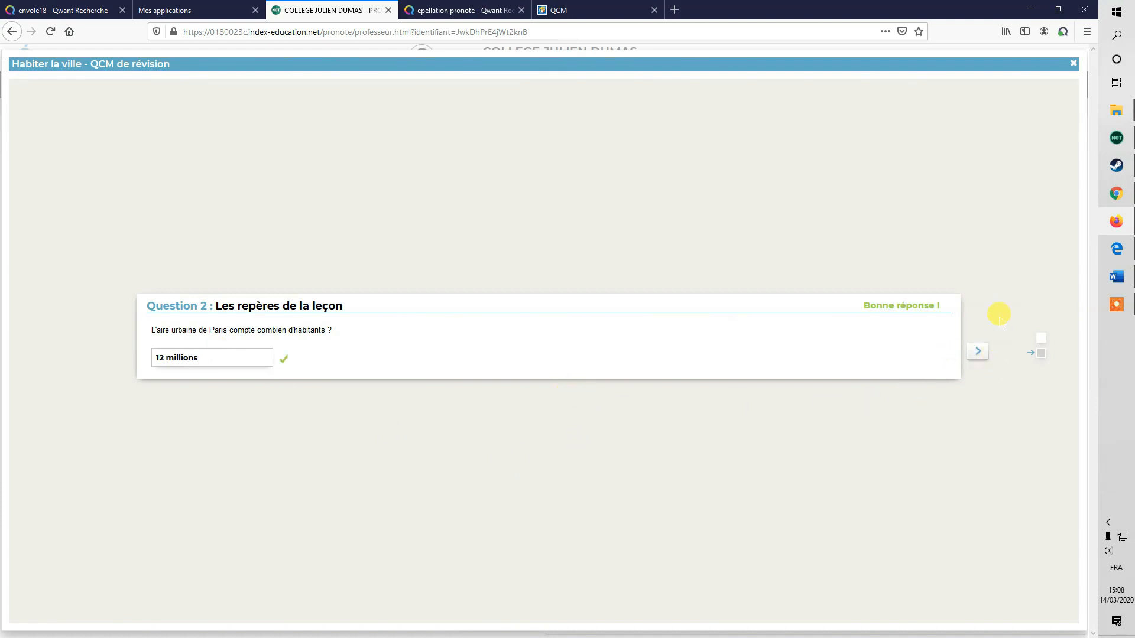
click(1073, 68)
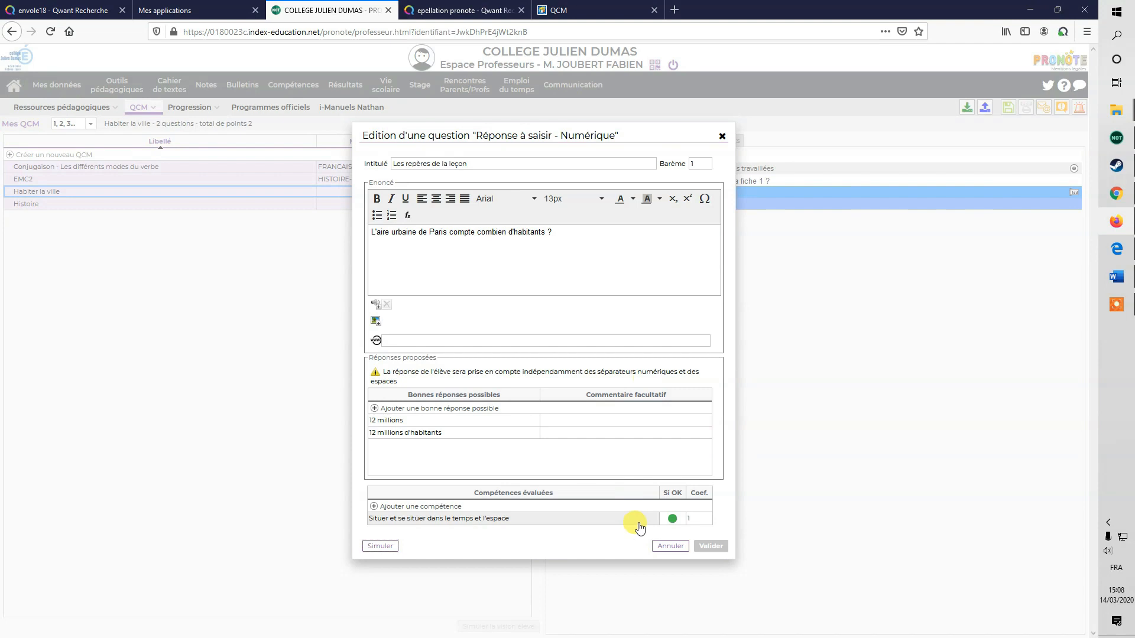
click(721, 135)
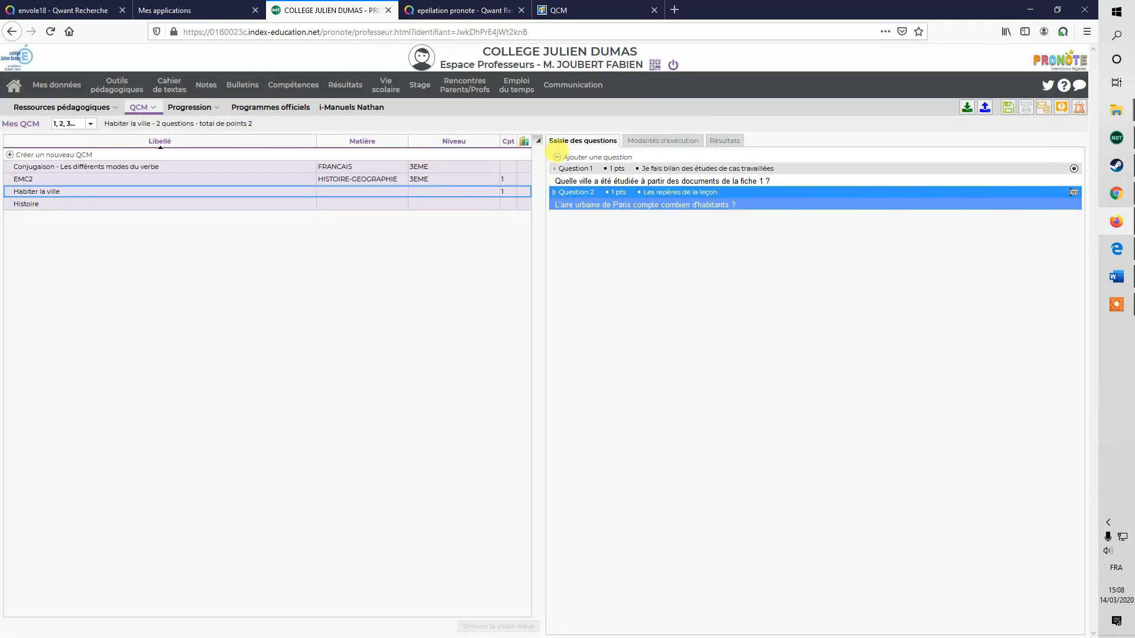
click(558, 156)
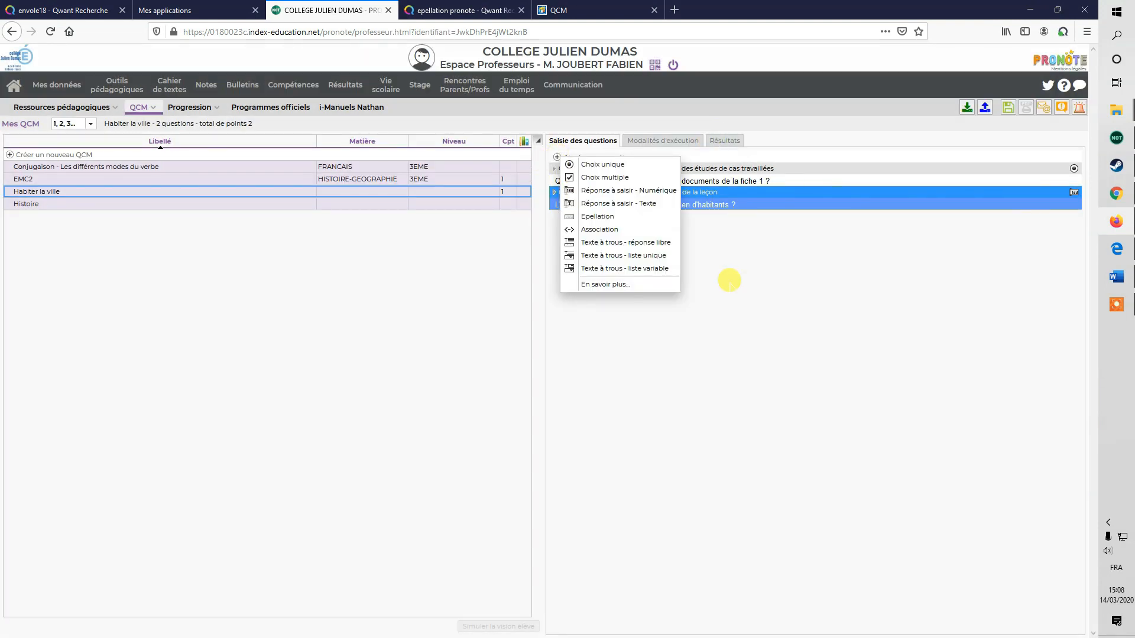
click(597, 229)
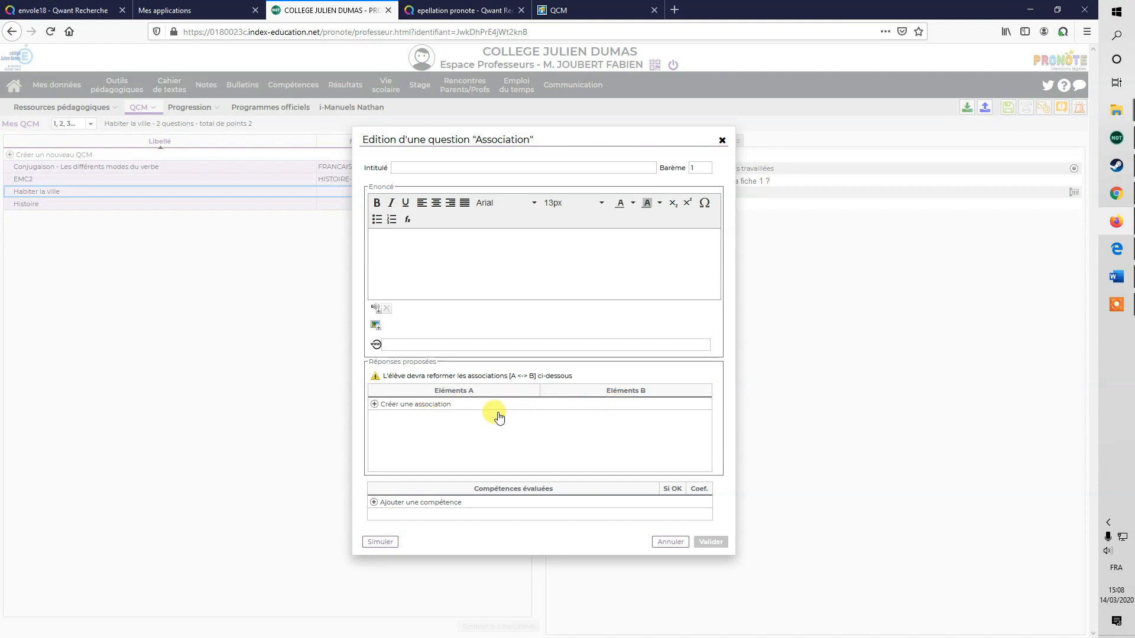
click(722, 140)
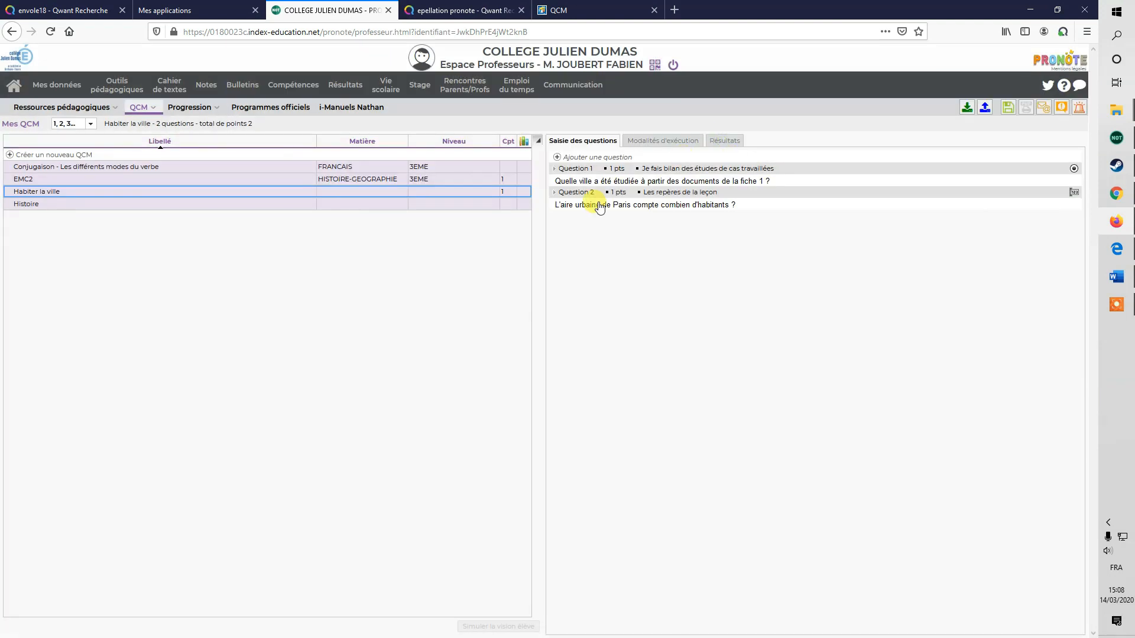
Add a "Texte à trous - réponse libre" question titled "vocabuaire"
click(566, 157)
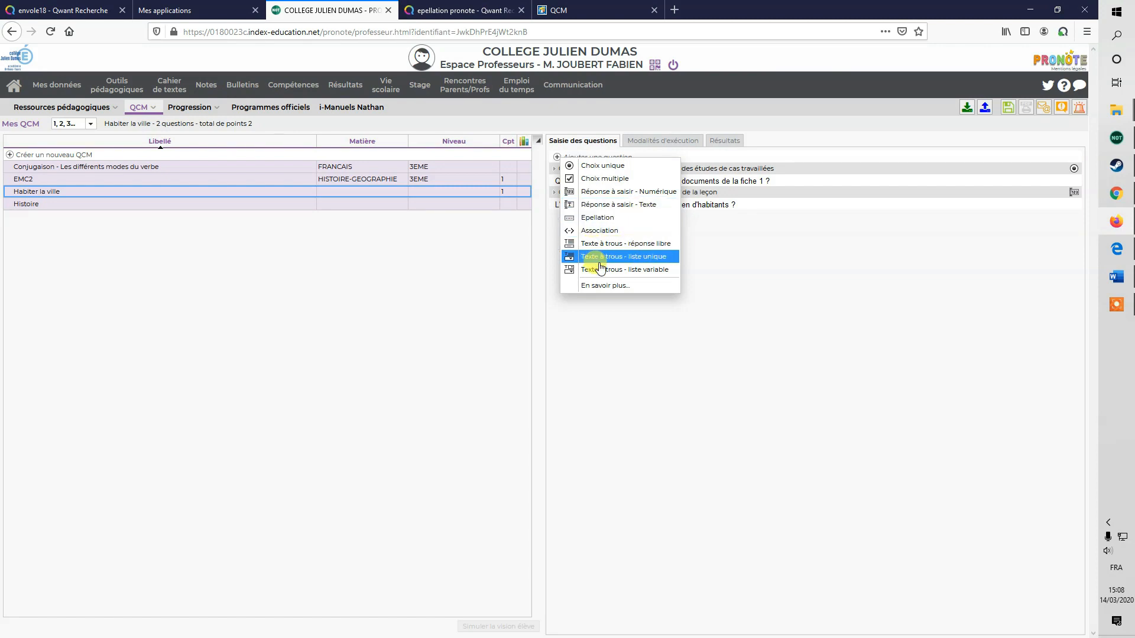
click(596, 243)
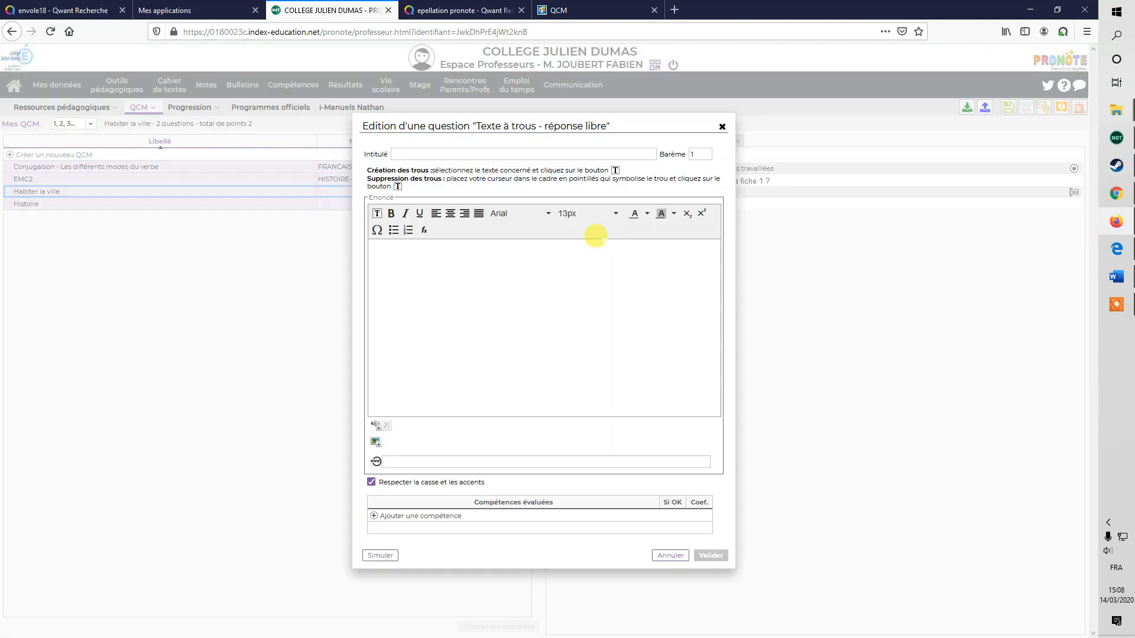
click(429, 158)
text(vocabulair)
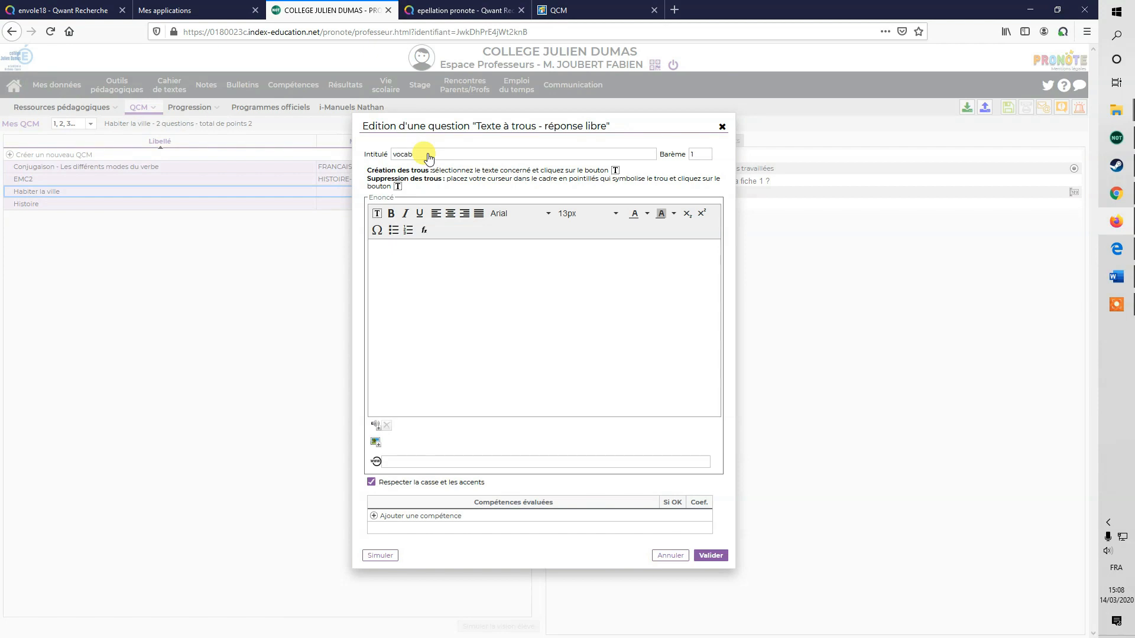
text(e)
Enter the question statement "La densité de population, c'est le nombre d'habitants par km2."
click(476, 247)
text(La deb)
text(sité de)
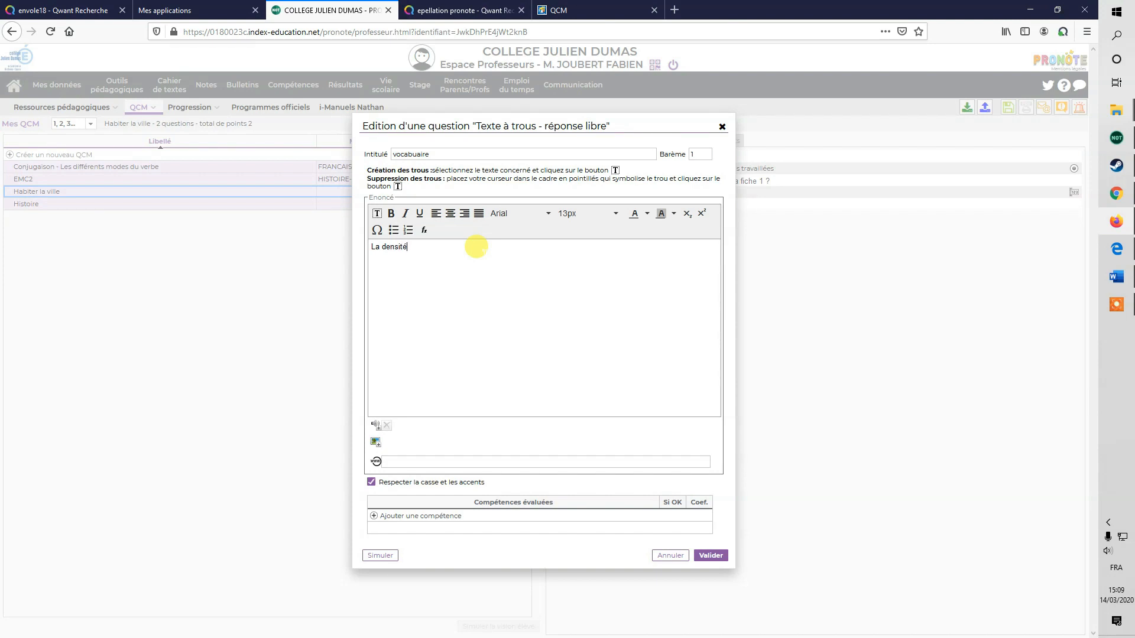
text( population, c'est le nombre d')
text(habita)
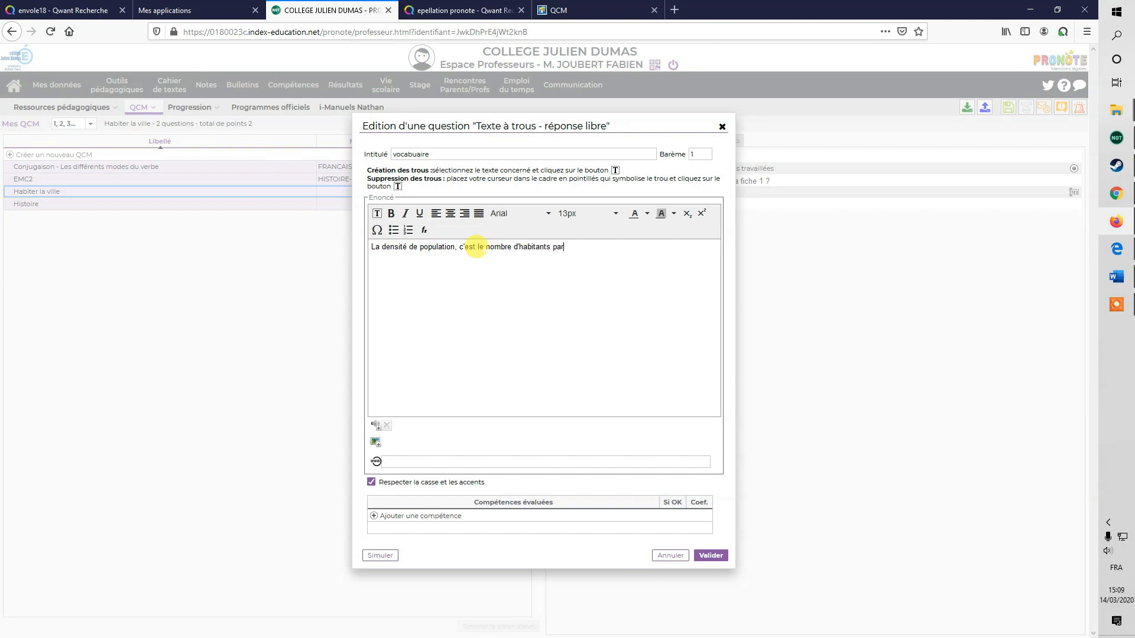
text(nts par km2.)
Turn "le nombre d'habitants par km2" into a gap in the statement and validate the question
drag(477, 247, 573, 240)
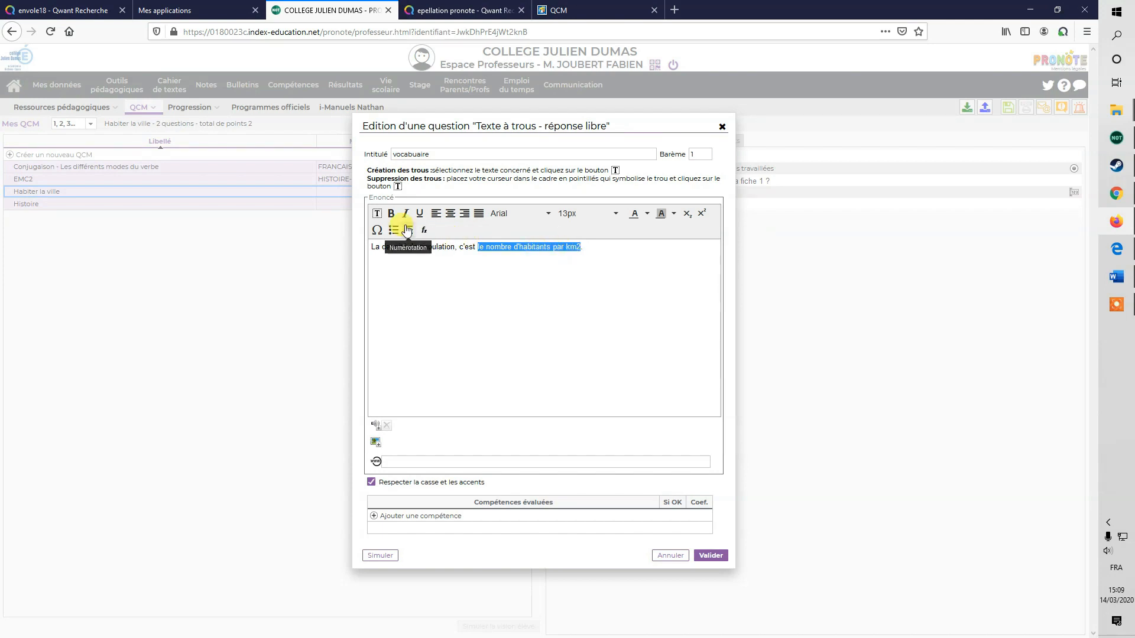
click(379, 214)
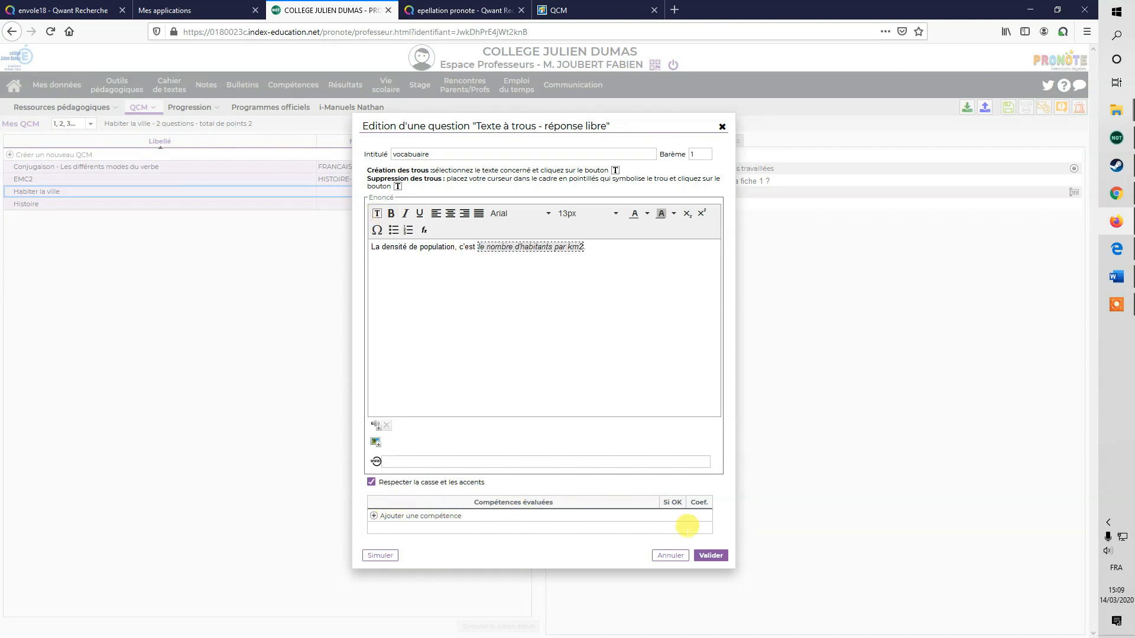
click(712, 556)
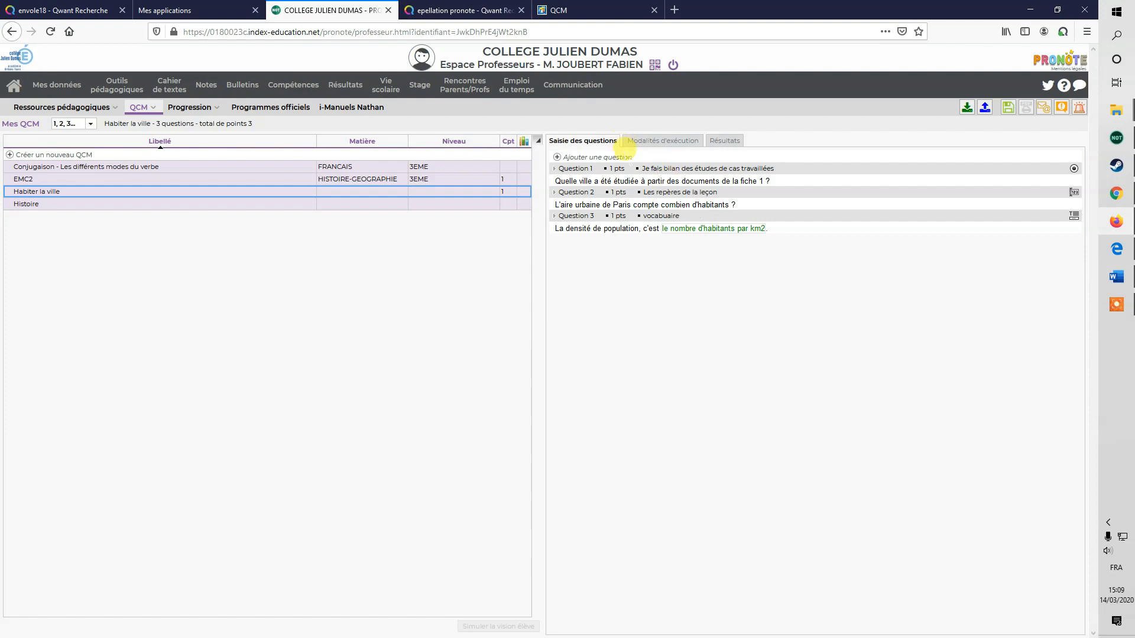
Reopen question 3, simulate it by filling the gap with "le nombre d'habitants par km2", and close the simulation
double_click(608, 230)
click(387, 552)
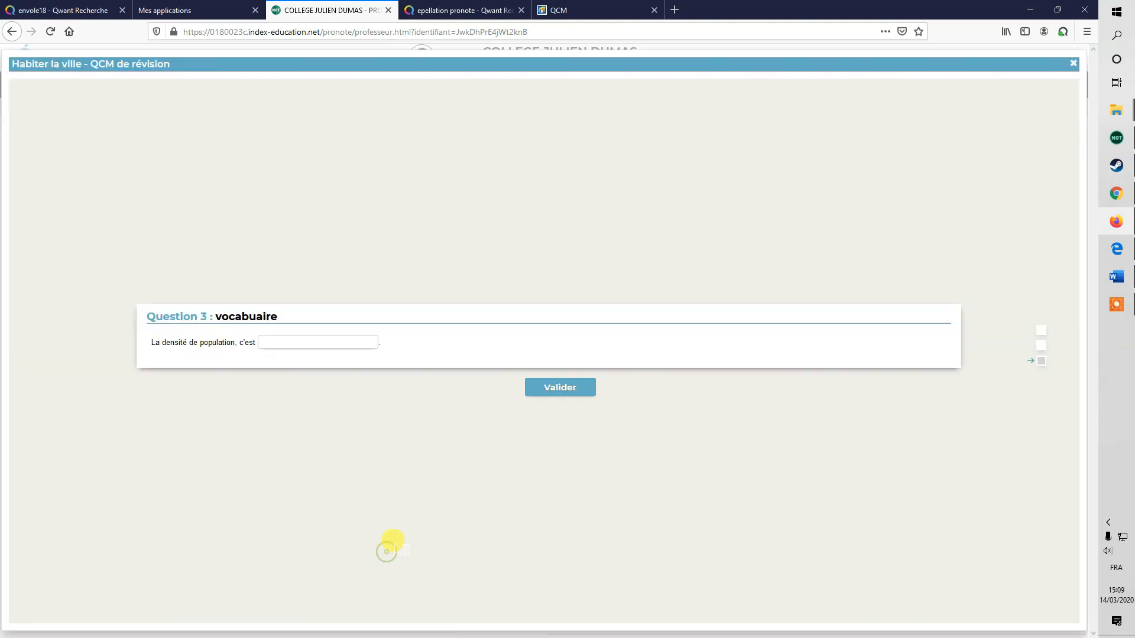
text(le)
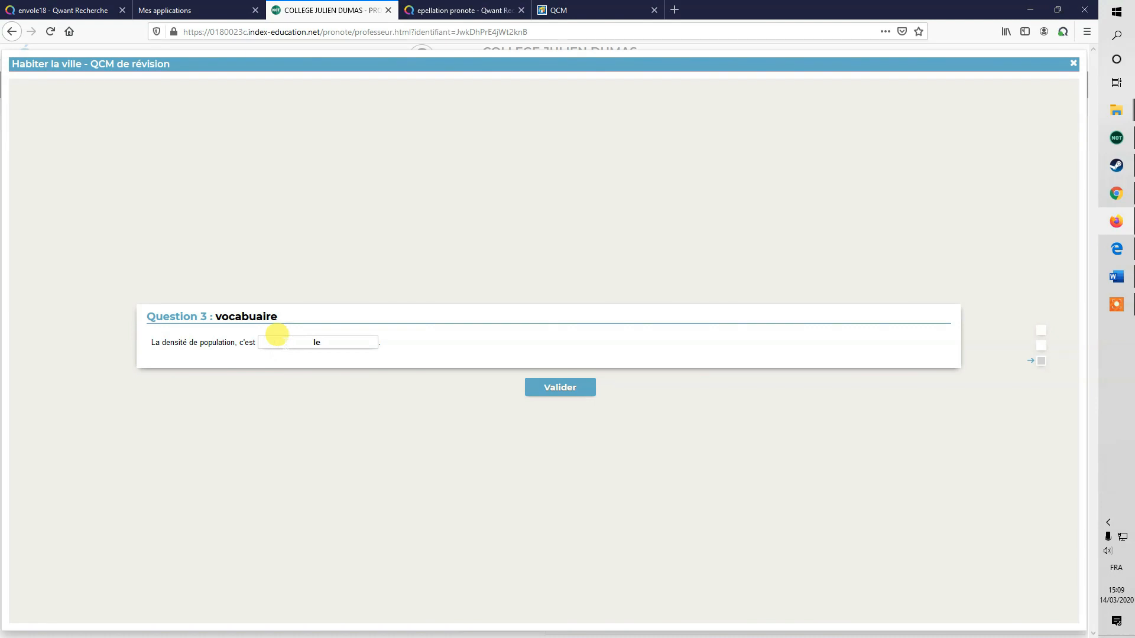
text( nombre d'habitants par km2)
click(537, 388)
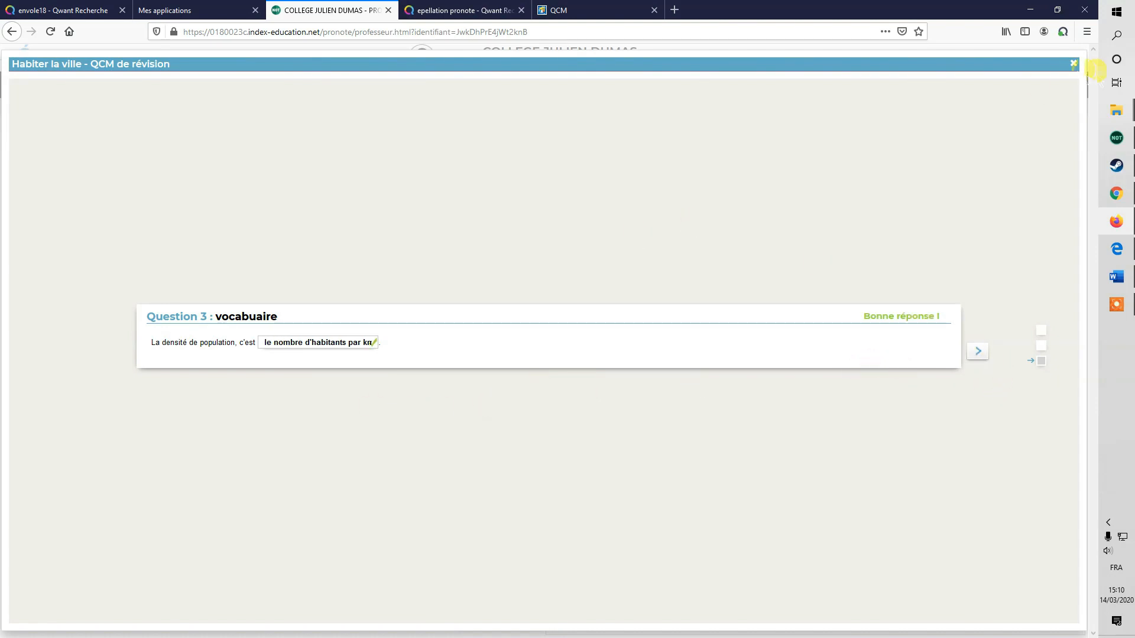
click(1073, 63)
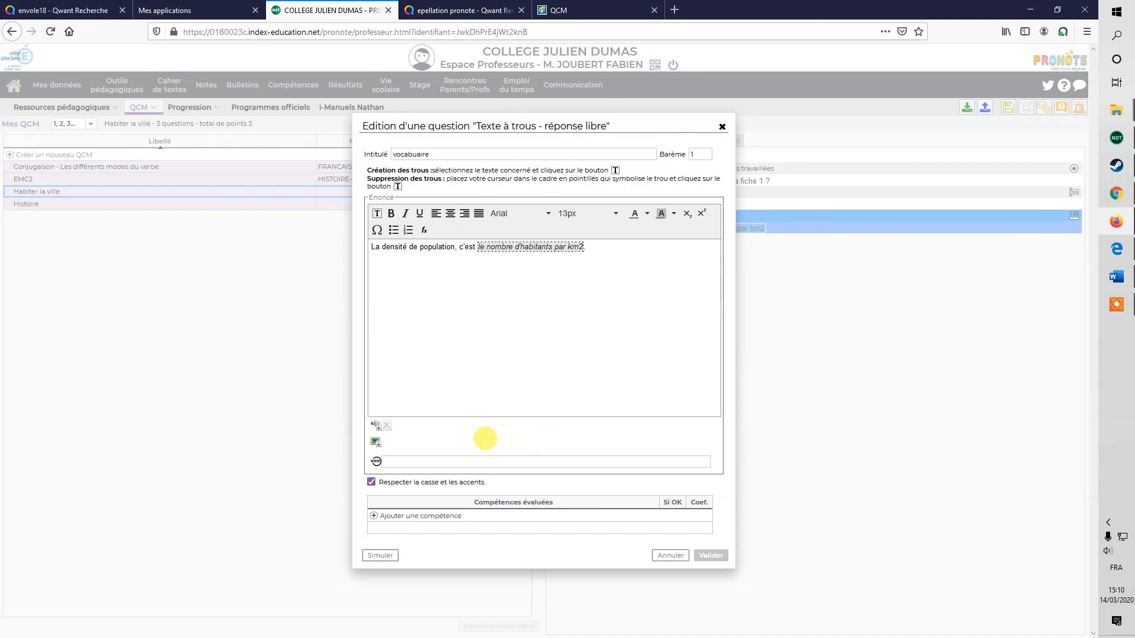
Check which file type the sound attachment of the question statement accepts, without attaching a file
click(374, 426)
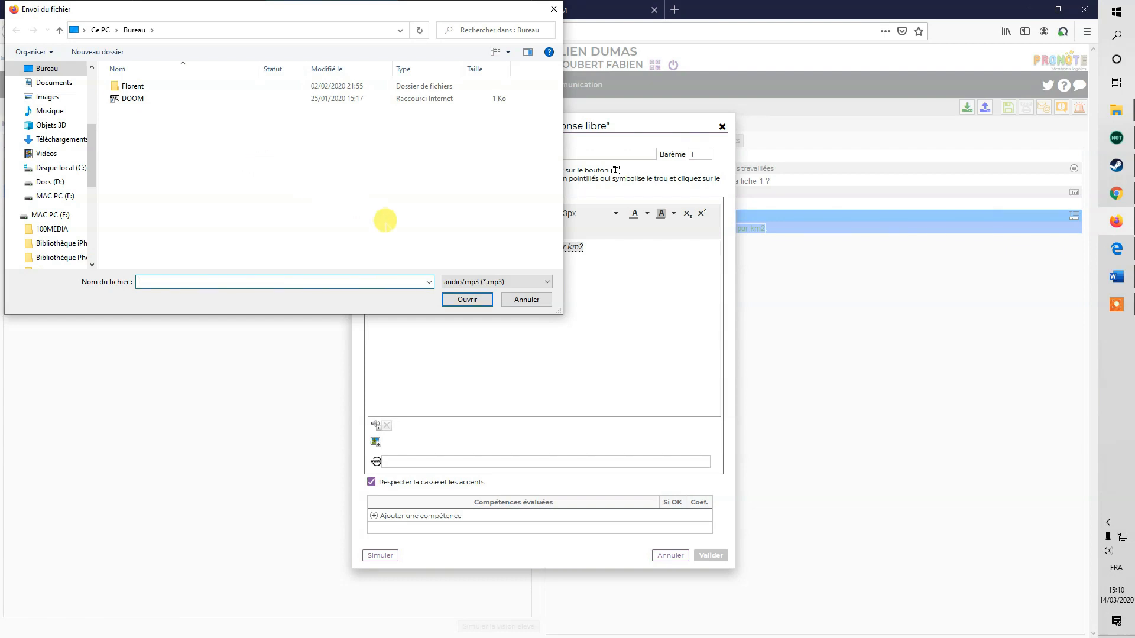
click(525, 283)
click(520, 281)
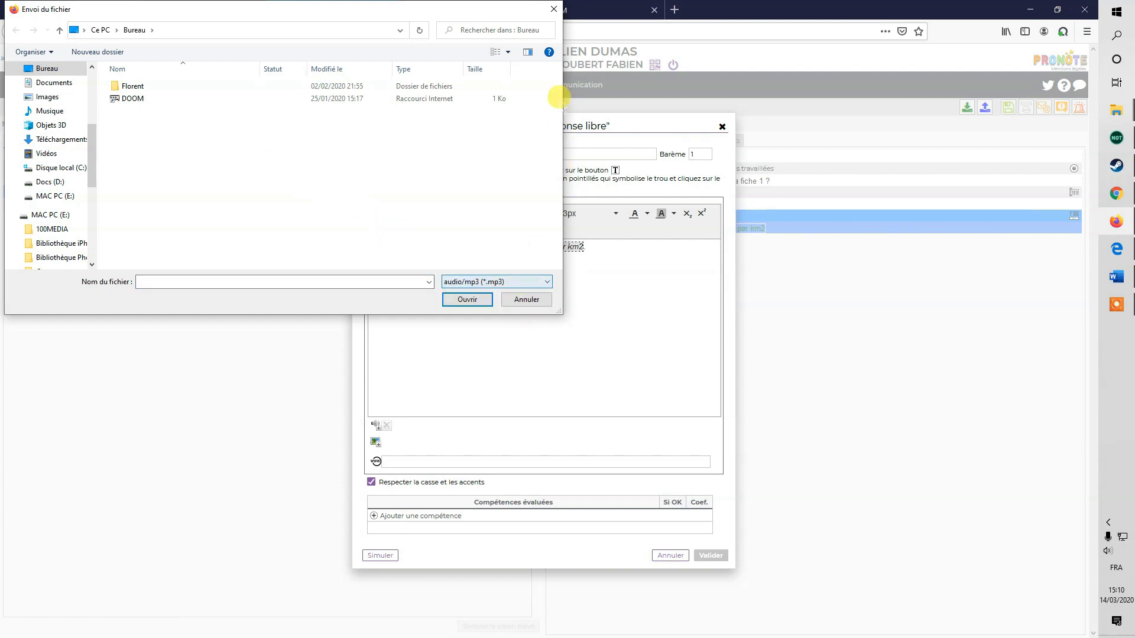
click(554, 8)
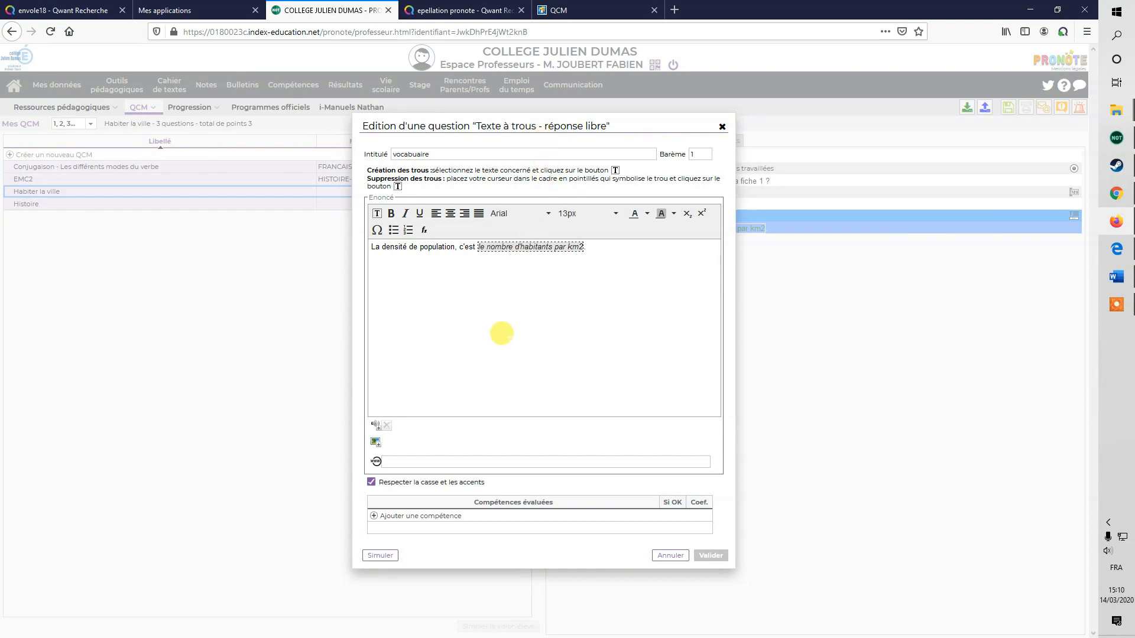
Check which file types the image attachment of the question statement accepts, and close the question editor without attaching anything
click(375, 443)
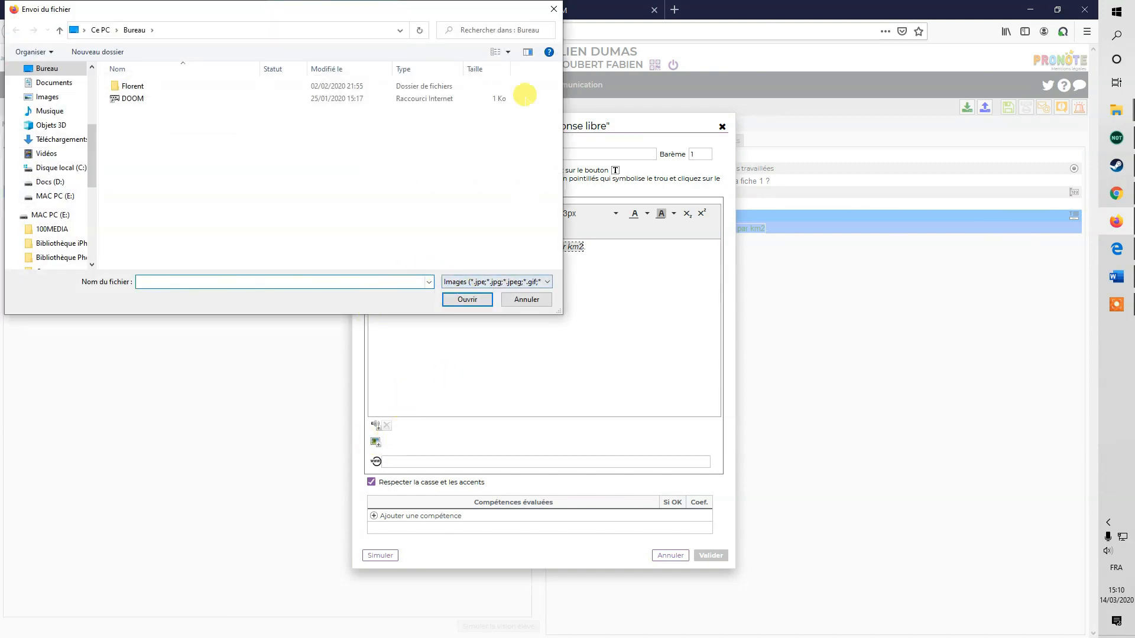
click(554, 9)
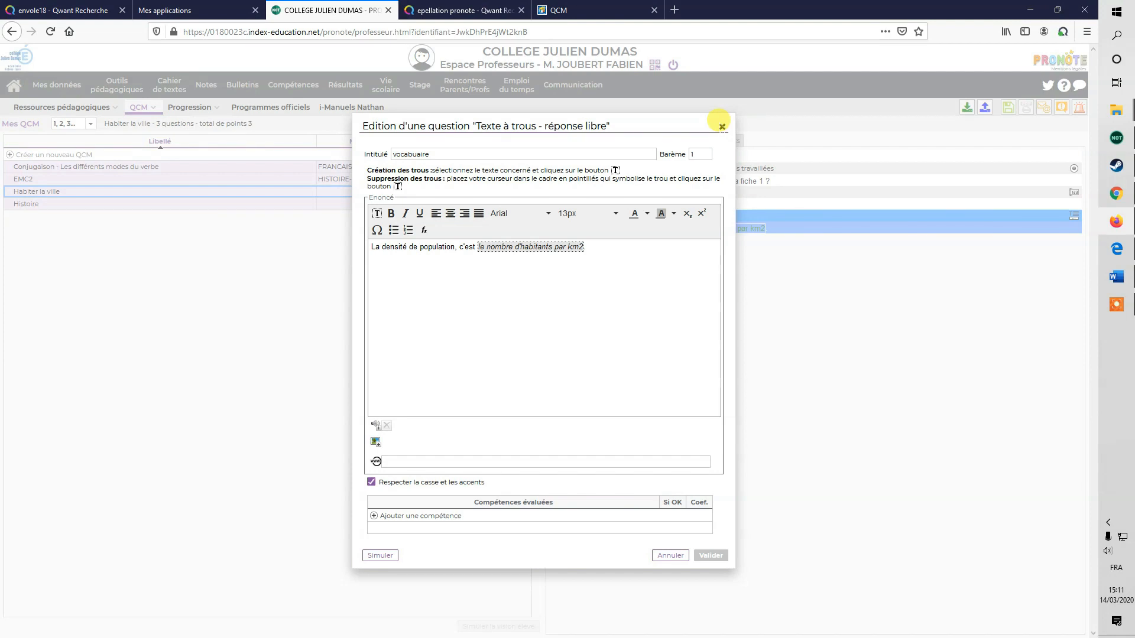
click(721, 126)
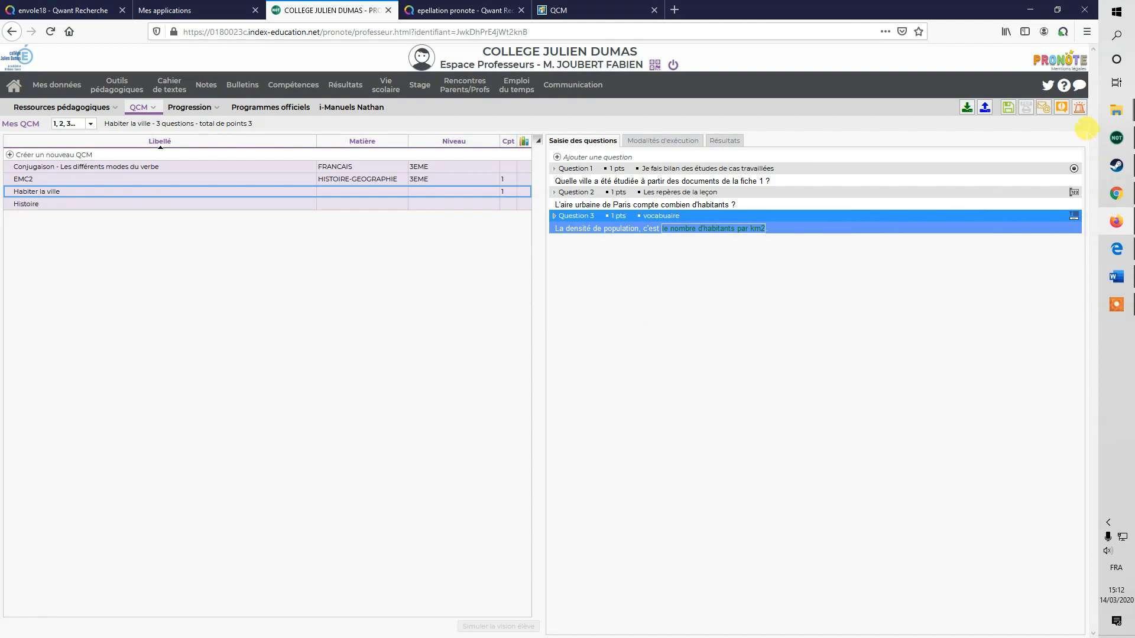
click(1116, 304)
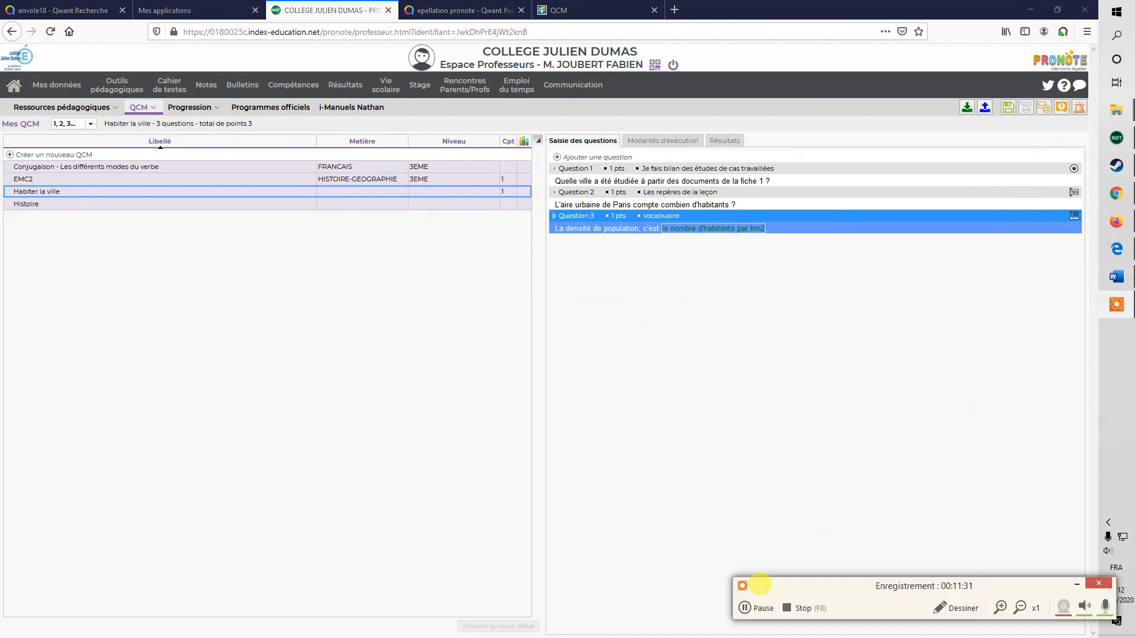